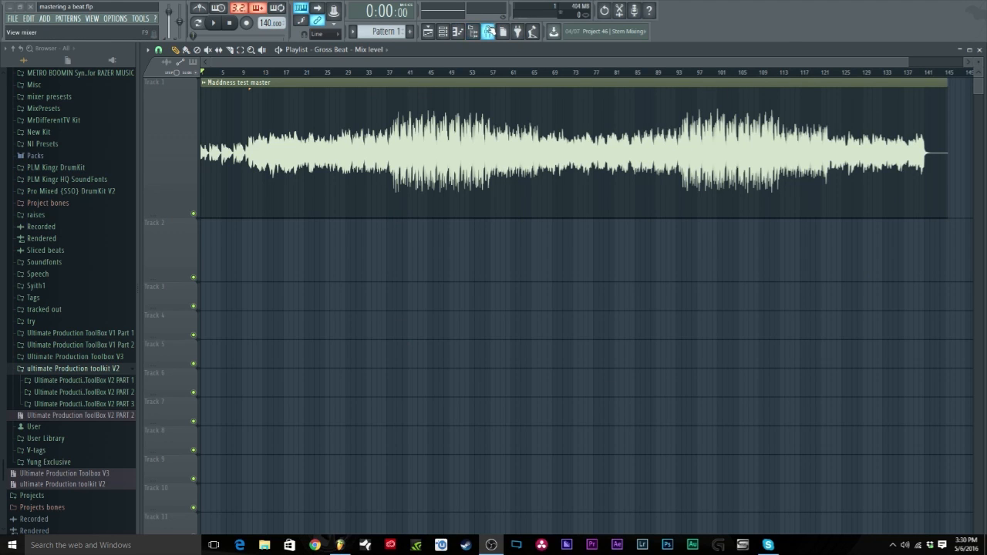
Inspect the Solid Bus Comp settings on the master channel, closing the plugin and the mixer when done
{"action": "left_click", "coordinate": [488, 31]}
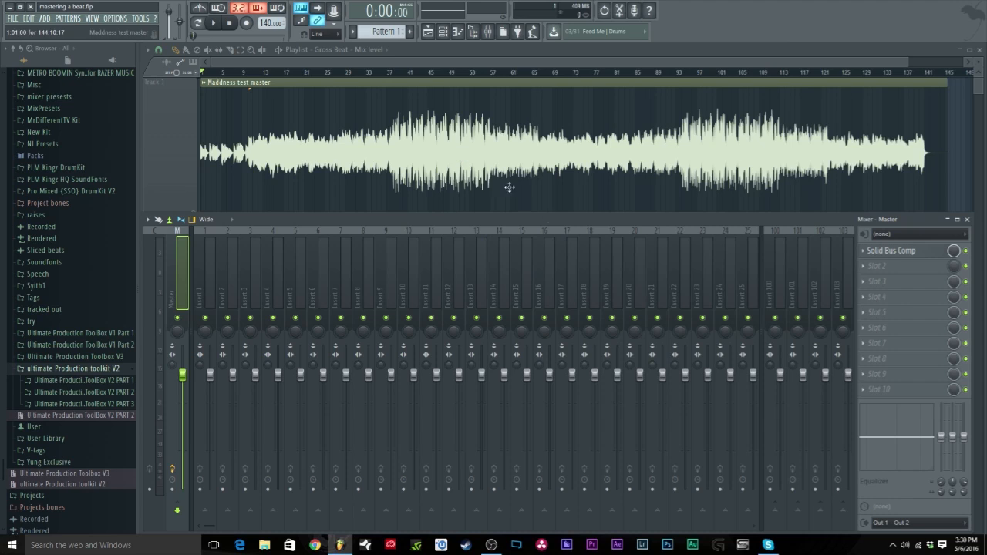
{"action": "left_click", "coordinate": [892, 250]}
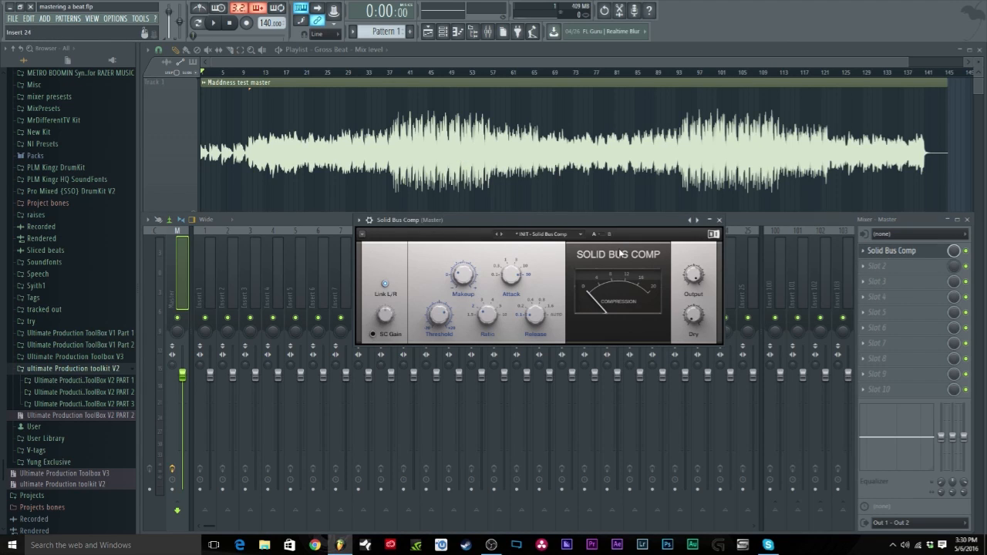
{"action": "left_click", "coordinate": [719, 220]}
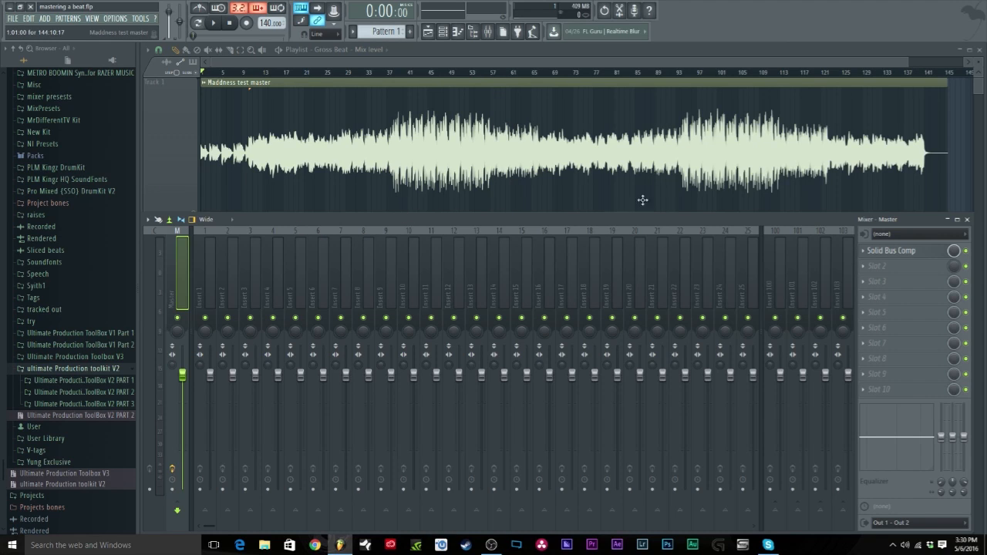
{"action": "key", "text": "F9"}
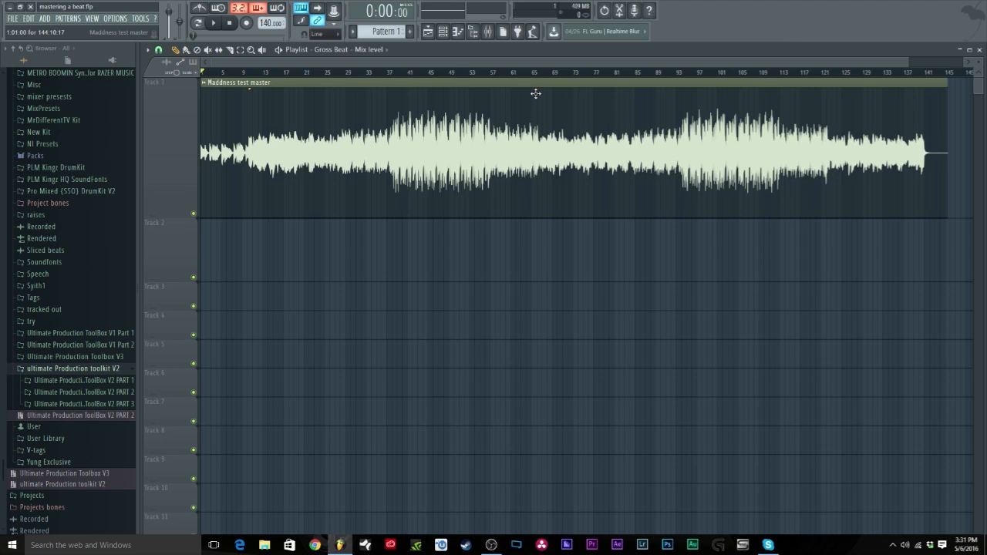
Load Passive EQ [64bit] into effect slot 3 of the mixer's master channel
{"action": "left_click", "coordinate": [488, 32]}
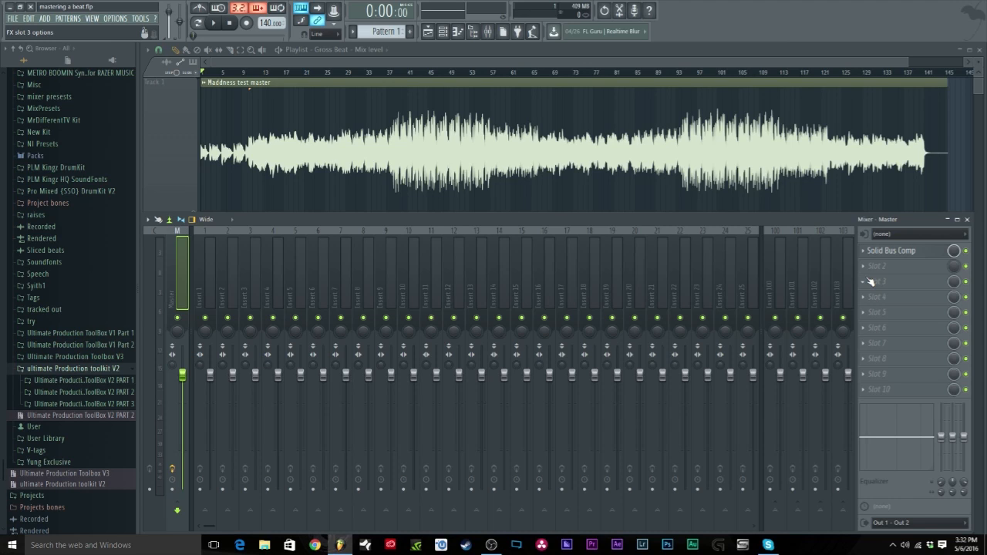
{"action": "left_click", "coordinate": [871, 282]}
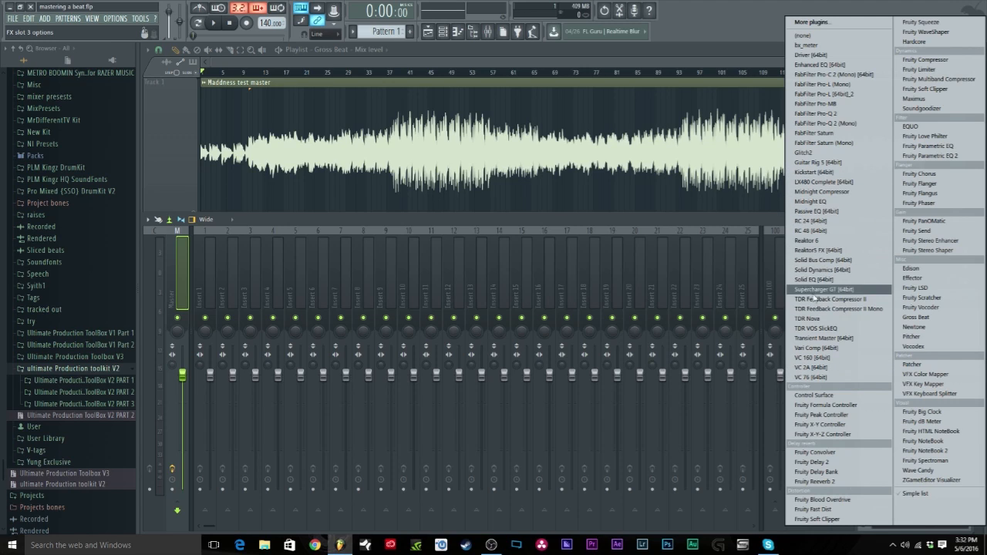
{"action": "left_click", "coordinate": [815, 212]}
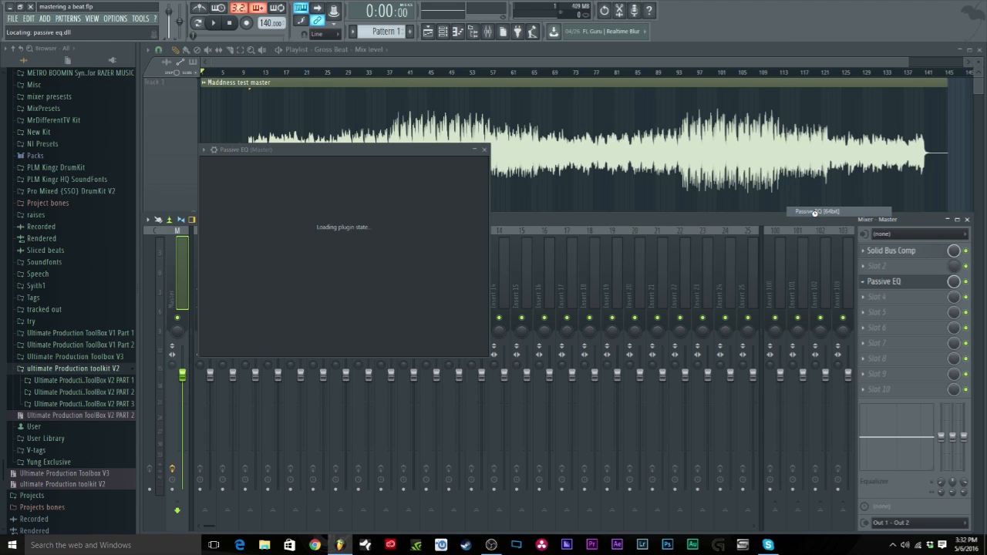
{"action": "left_click_drag", "start_coordinate": [432, 145], "coordinate": [484, 136]}
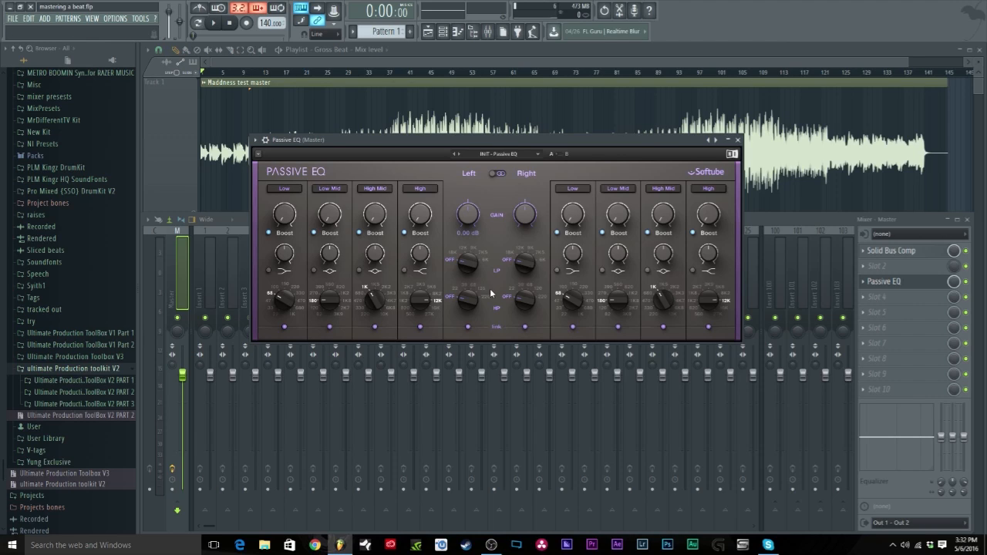
Load FabFilter Pro-Q 2 into effect slot 4 of the master channel and move its window clear of Passive EQ
{"action": "left_click", "coordinate": [881, 299]}
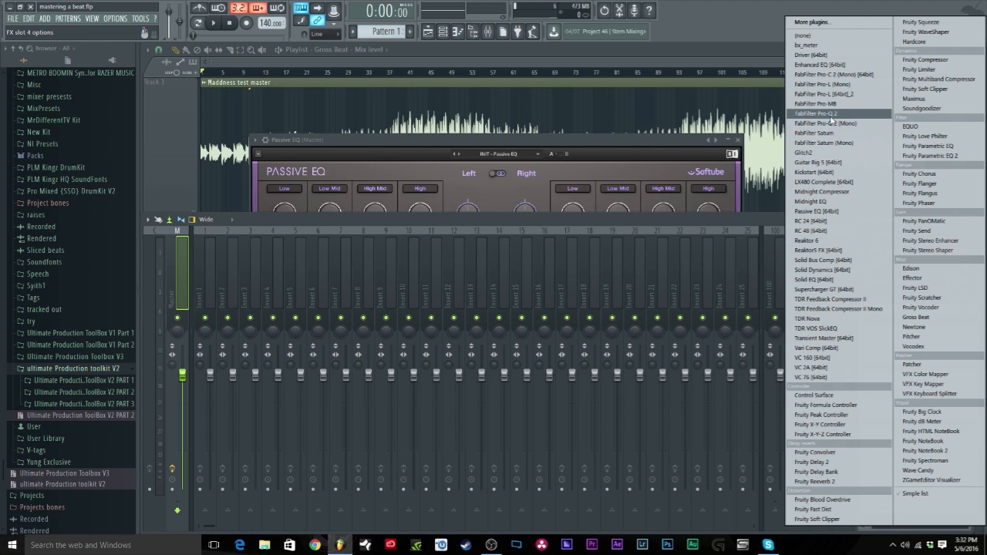
{"action": "left_click", "coordinate": [831, 113]}
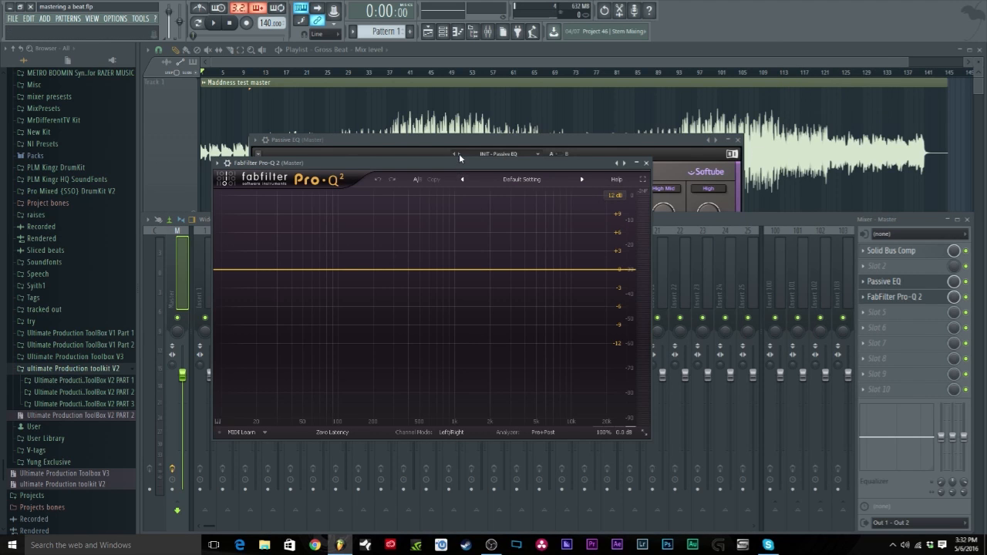
{"action": "left_click_drag", "start_coordinate": [453, 158], "coordinate": [553, 207]}
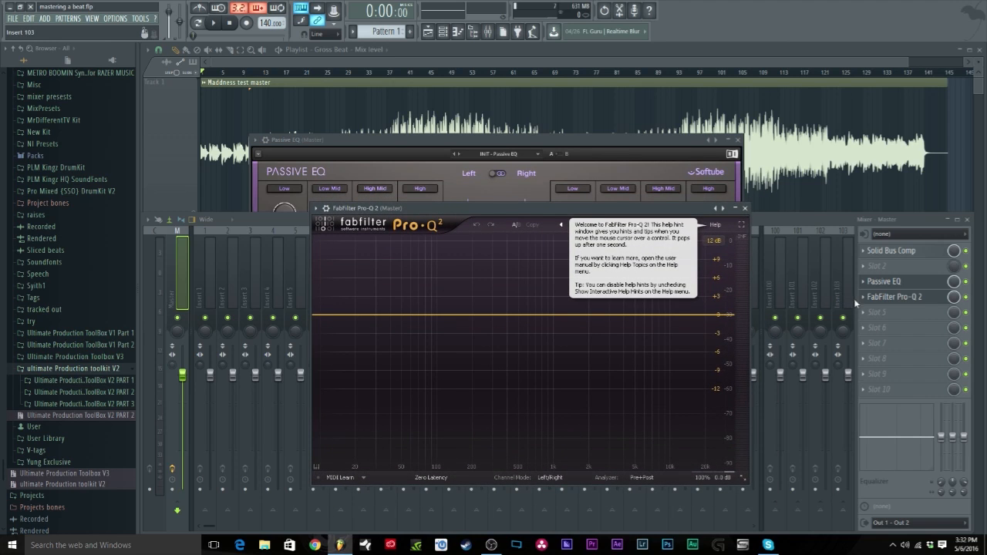
Load Fruity Parametric EQ 2 into effect slot 5 of the master channel
{"action": "left_click", "coordinate": [879, 312]}
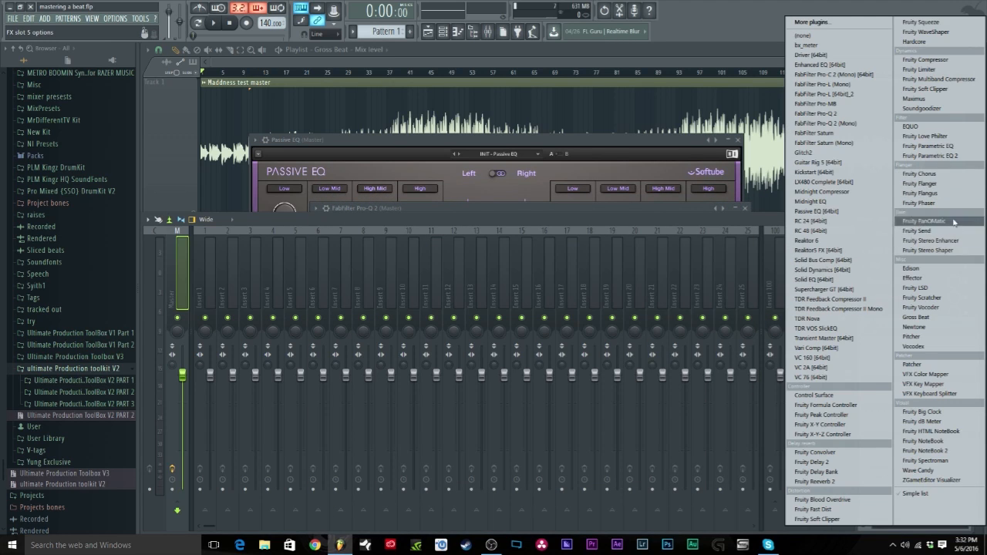
{"action": "left_click", "coordinate": [930, 155]}
{"action": "left_click_drag", "start_coordinate": [432, 183], "coordinate": [587, 227]}
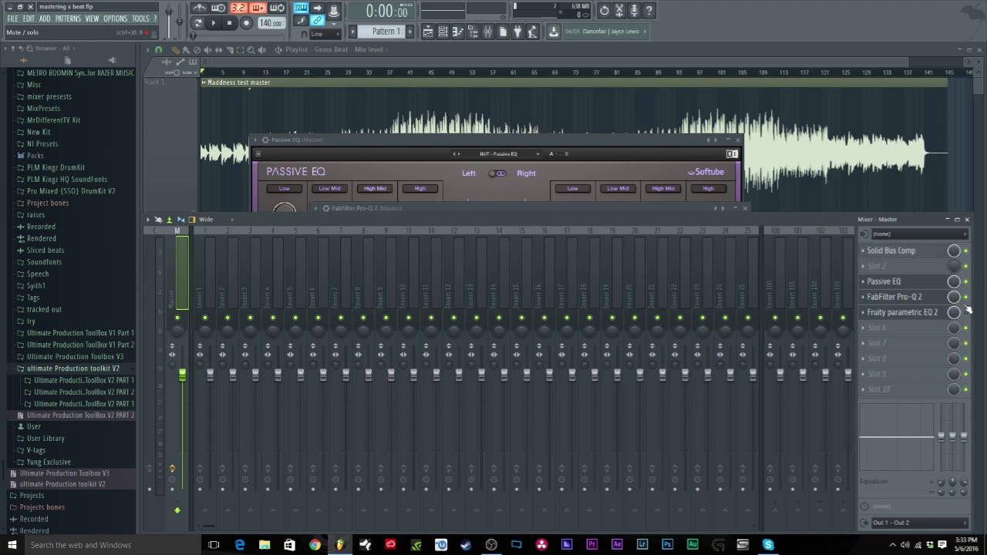
Disable the FabFilter Pro-Q 2 and Fruity Parametric EQ 2 slots and bring up the Passive EQ window below the waveform
{"action": "left_click", "coordinate": [906, 283]}
{"action": "left_click", "coordinate": [910, 285]}
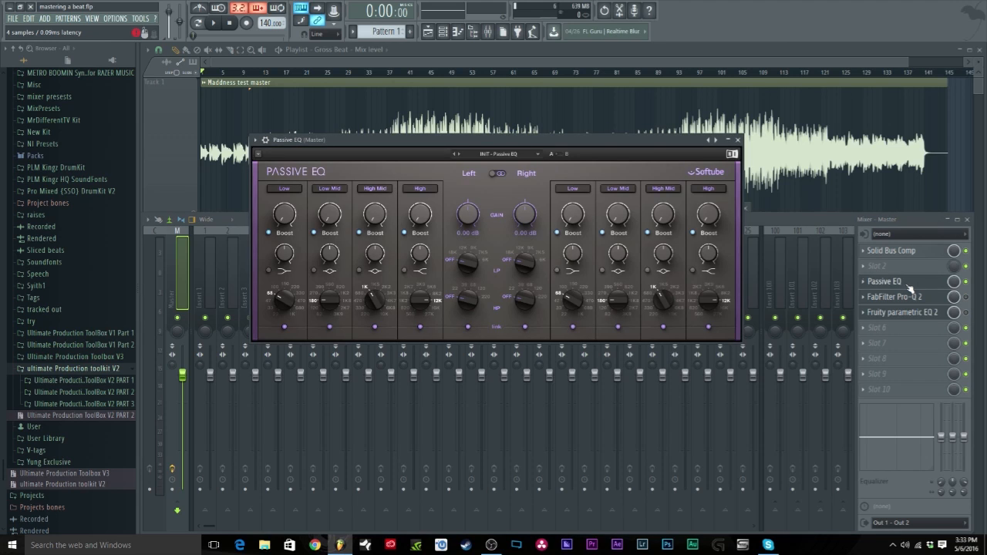
{"action": "left_click_drag", "start_coordinate": [471, 149], "coordinate": [481, 226]}
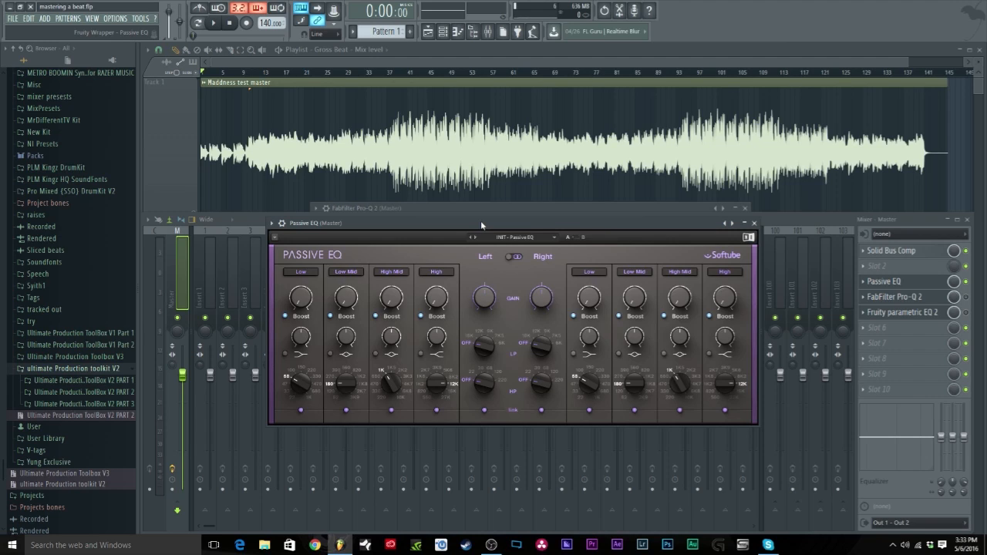
{"action": "left_click_drag", "start_coordinate": [480, 220], "coordinate": [463, 172]}
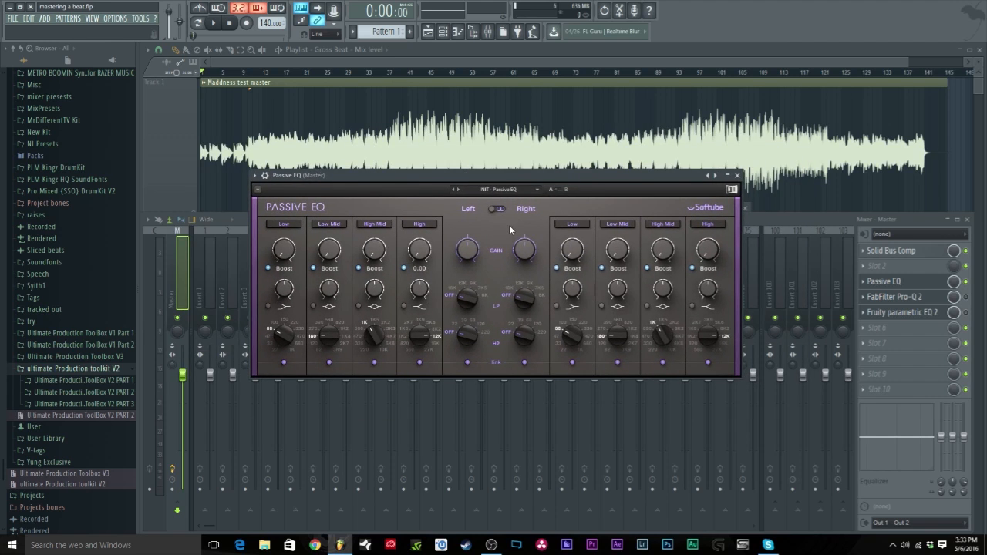
Listen to the track from about bar 10 and from the loud section at about bar 38, stopping playback at the end
{"action": "left_click", "coordinate": [249, 73]}
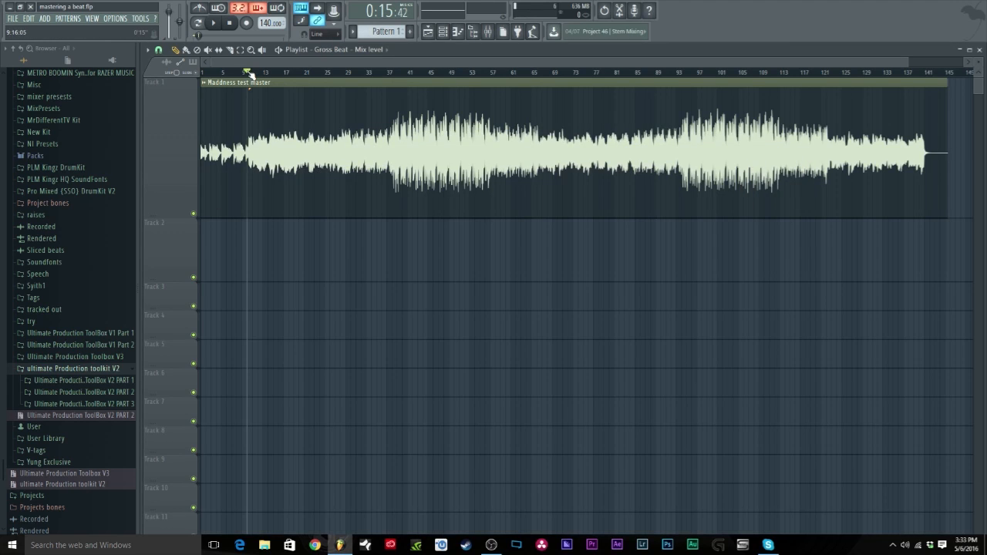
{"action": "key", "text": "space"}
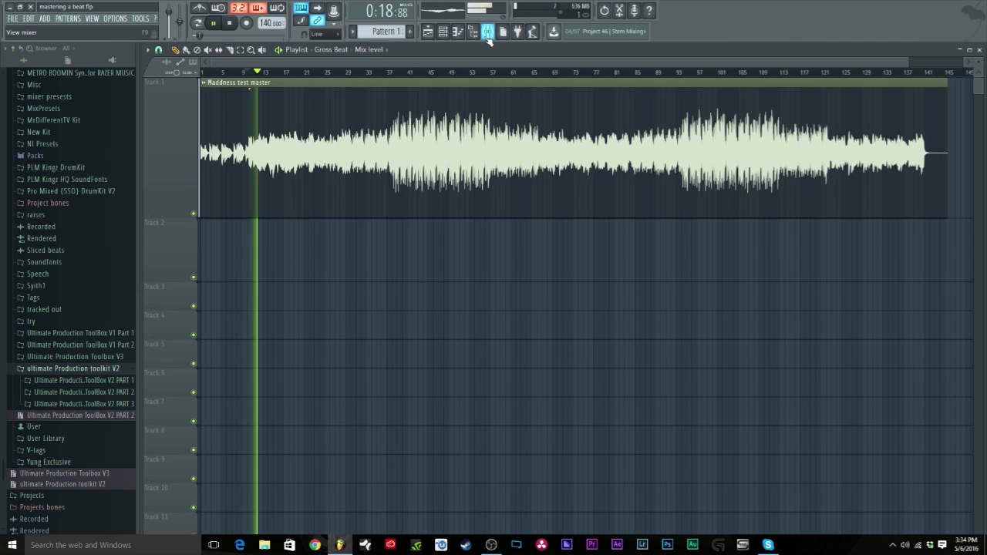
{"action": "left_click", "coordinate": [393, 73]}
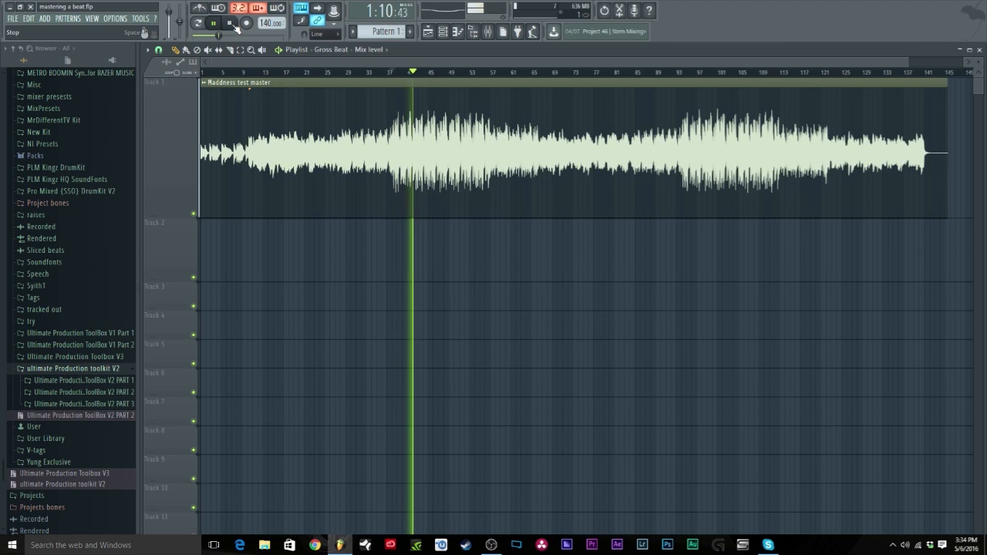
{"action": "left_click", "coordinate": [233, 24]}
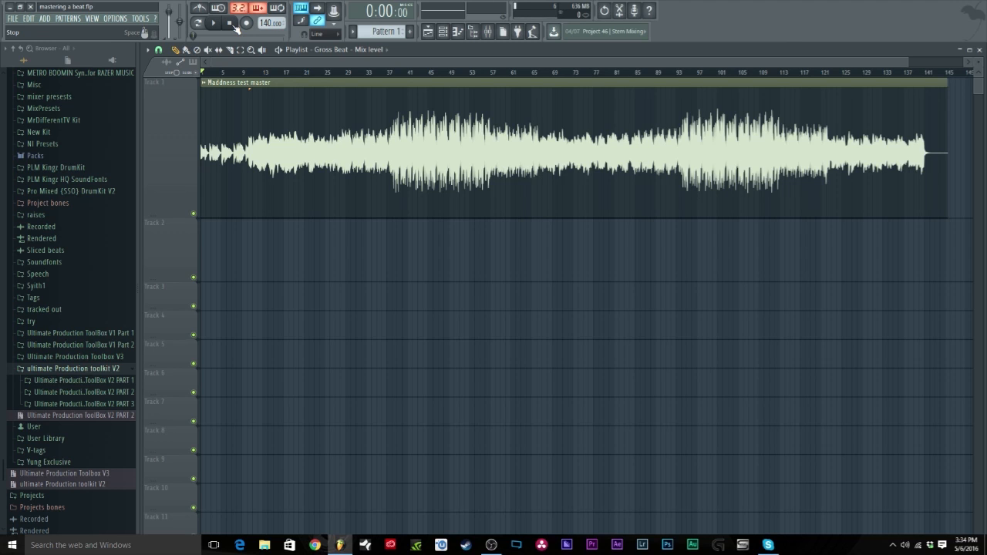
Reopen Passive EQ from the master channel, detach its window and hide the mixer so it floats over the playlist
{"action": "left_click", "coordinate": [499, 34]}
{"action": "left_click", "coordinate": [484, 157]}
{"action": "left_click", "coordinate": [488, 34]}
{"action": "left_click", "coordinate": [886, 282]}
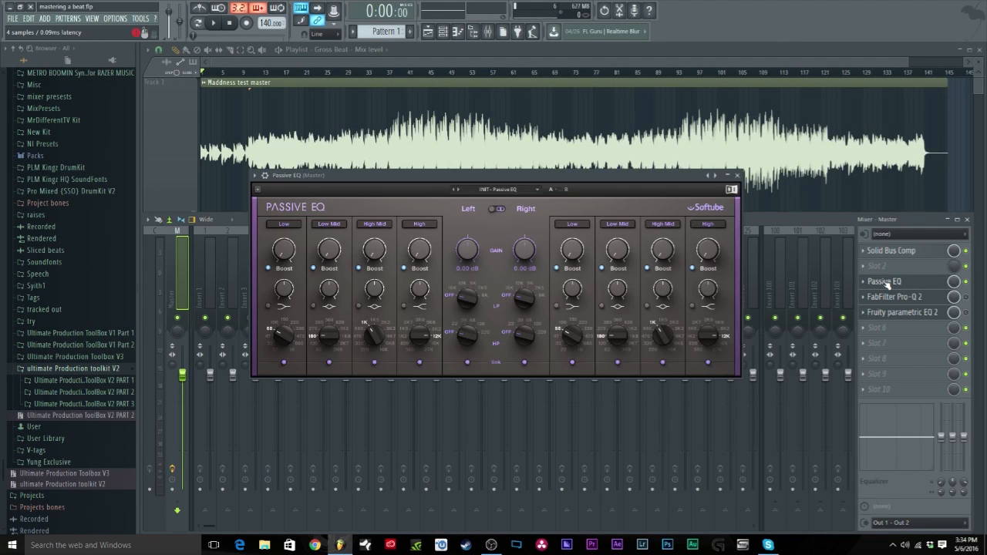
{"action": "left_click_drag", "start_coordinate": [467, 184], "coordinate": [480, 233]}
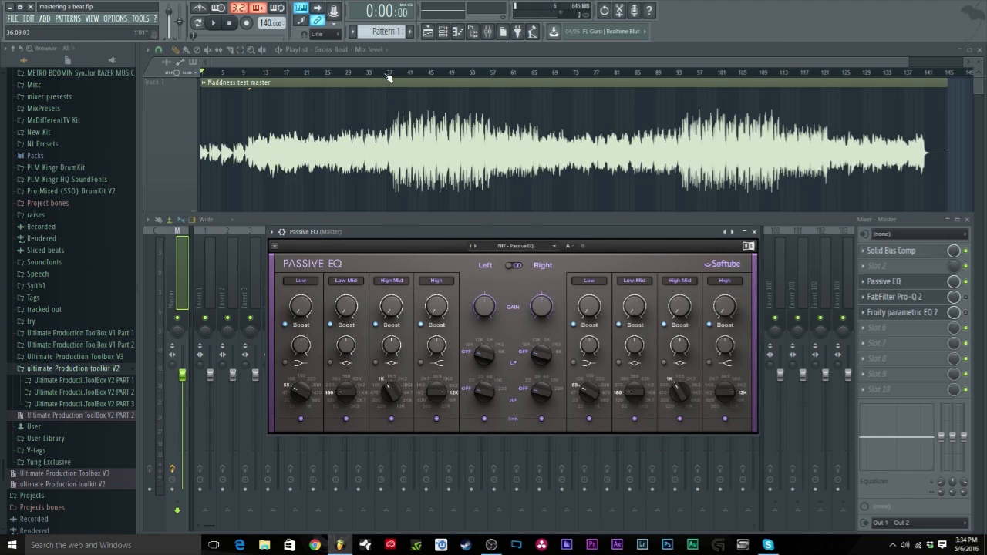
{"action": "left_click", "coordinate": [271, 231]}
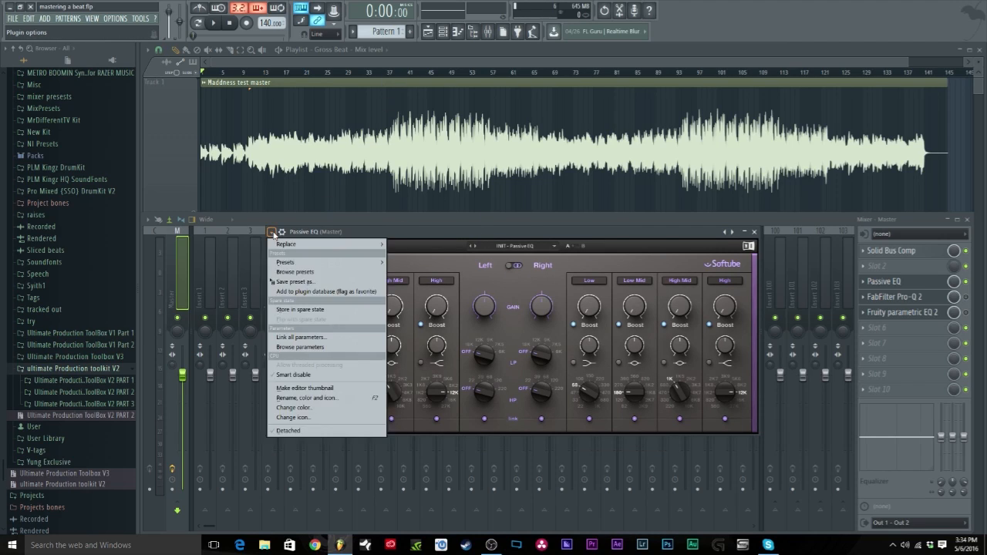
{"action": "left_click", "coordinate": [300, 432]}
{"action": "key", "text": "F9"}
Play the track from about bar 38 and set the linked HP filters in Passive EQ to 22 Hz
{"action": "left_click", "coordinate": [385, 72]}
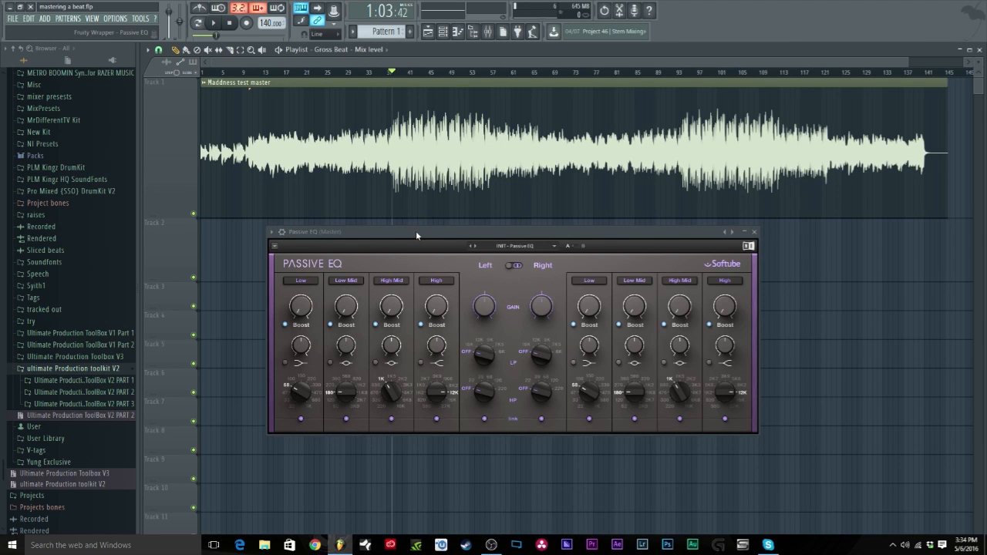
{"action": "left_click_drag", "start_coordinate": [415, 231], "coordinate": [408, 251]}
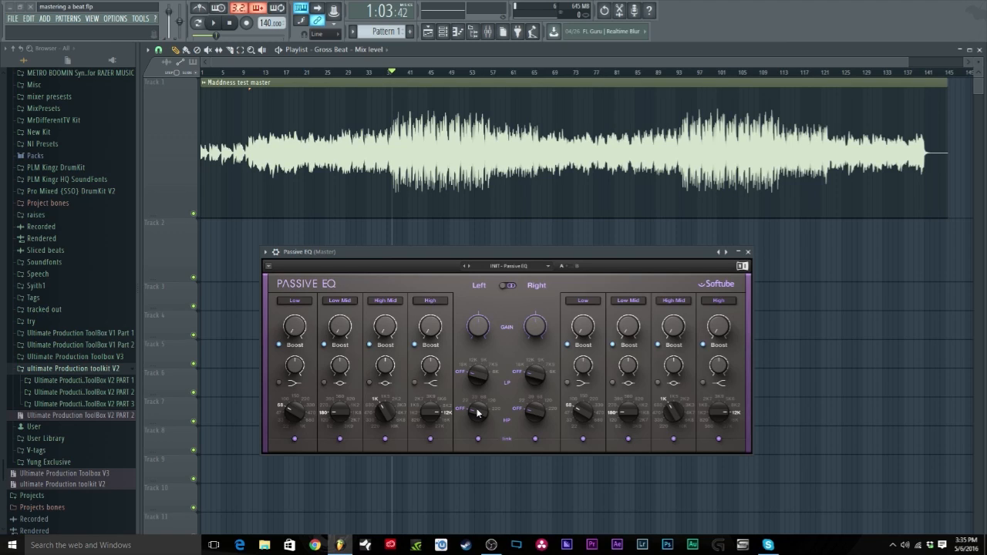
{"action": "key", "text": "space"}
{"action": "left_click_drag", "start_coordinate": [478, 414], "coordinate": [477, 401]}
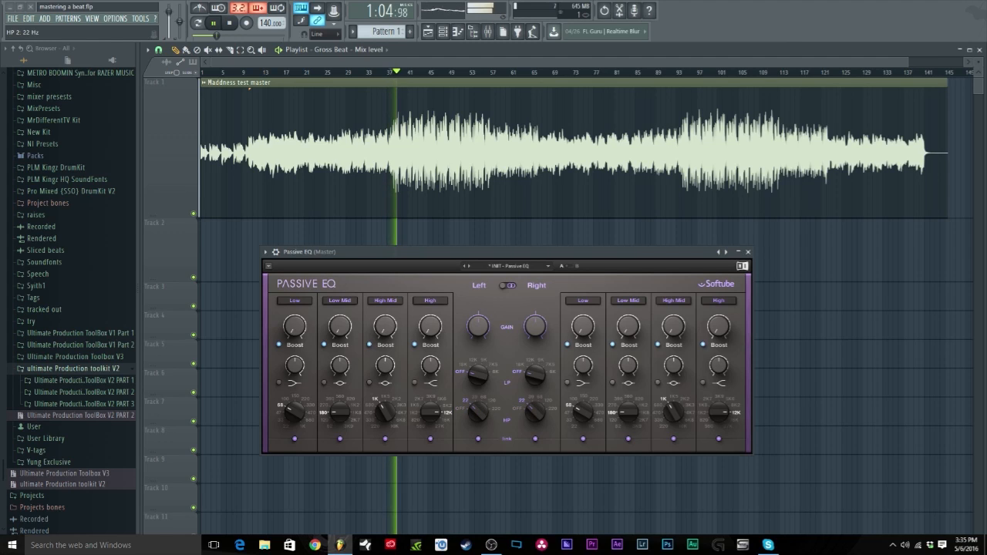
{"action": "left_click", "coordinate": [477, 440]}
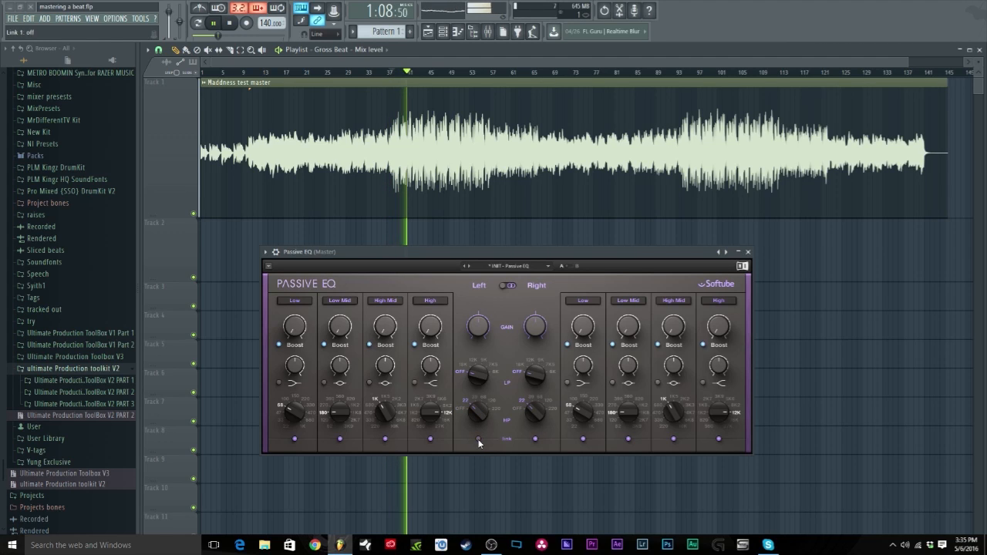
{"action": "mouse_move", "coordinate": [478, 421]}
{"action": "left_mouse_down"}
{"action": "mouse_move", "coordinate": [478, 436]}
{"action": "mouse_move", "coordinate": [478, 421]}
{"action": "left_mouse_up"}
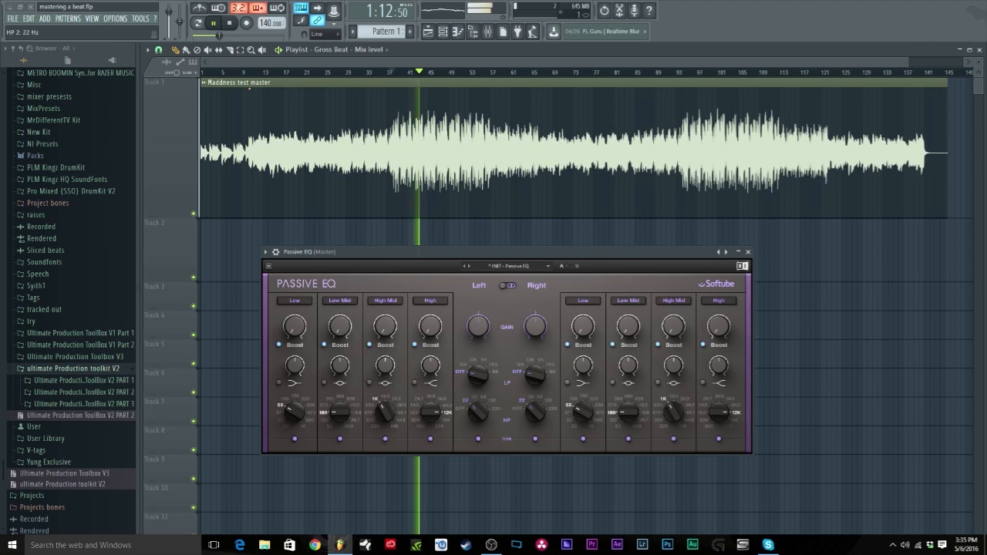
{"action": "key", "text": "space"}
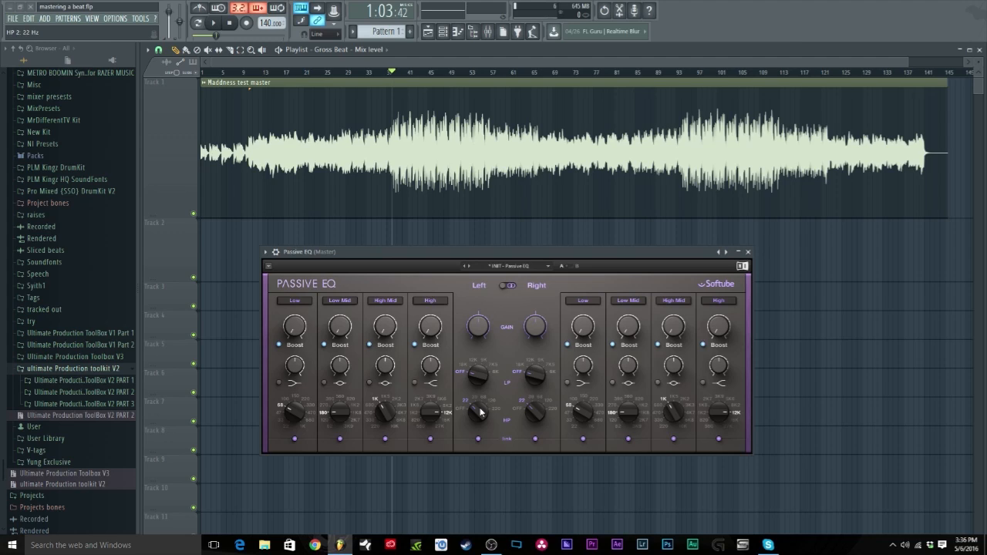
Compare the sound during playback with the Passive EQ HP filters off and at 22 Hz, leaving them at 22 Hz
{"action": "scroll", "coordinate": [480, 412], "scroll_direction": "down", "scroll_amount": 2}
{"action": "key", "text": "space"}
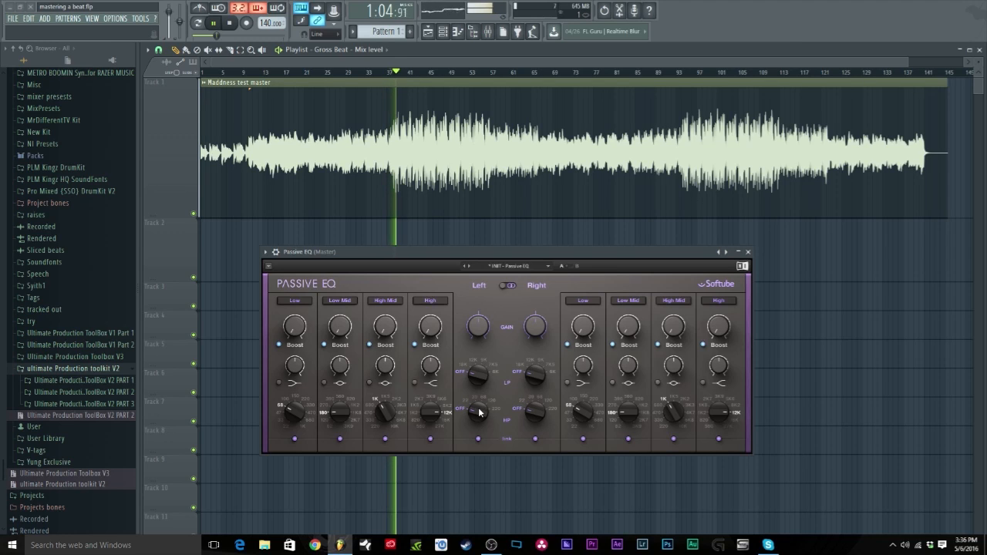
{"action": "left_click_drag", "start_coordinate": [479, 416], "coordinate": [479, 404]}
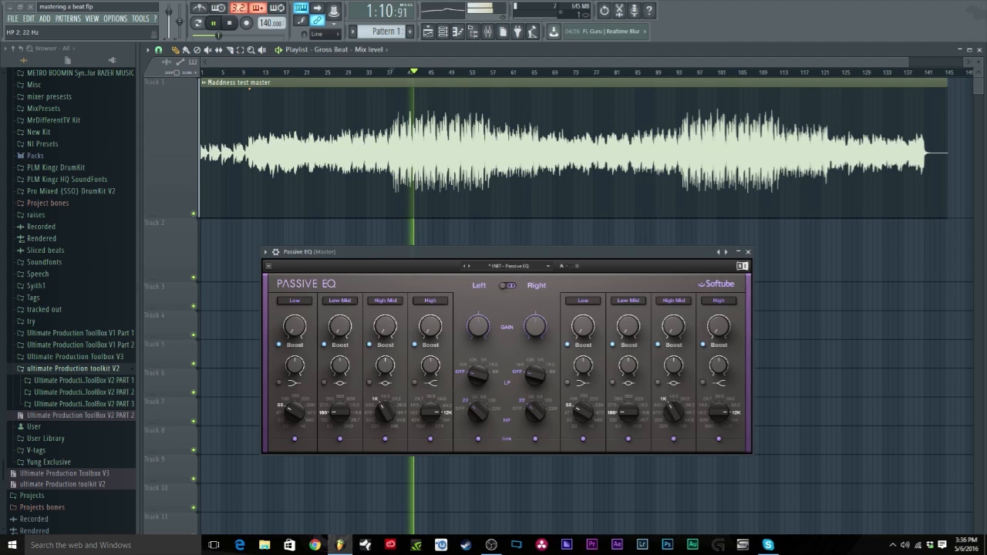
{"action": "left_click_drag", "start_coordinate": [478, 412], "coordinate": [478, 421]}
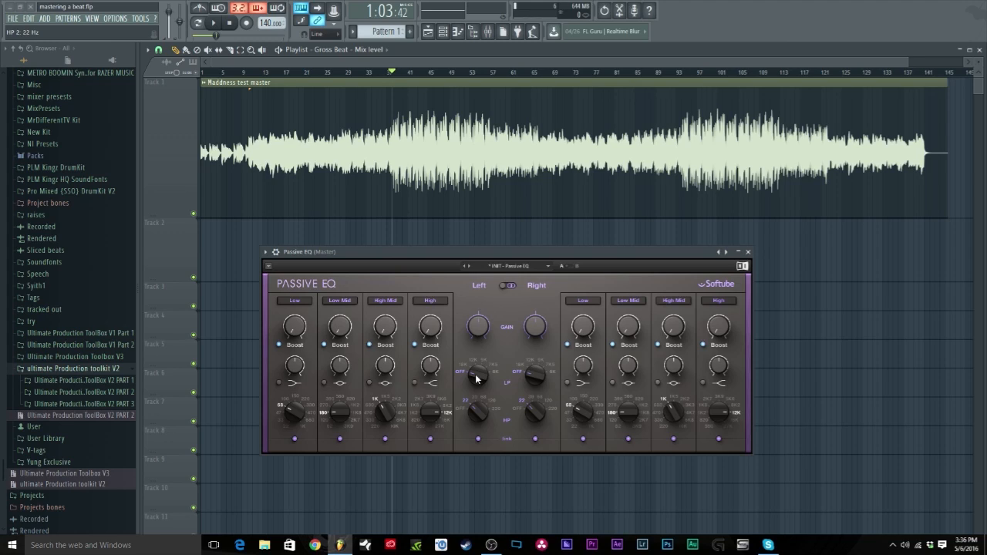
Compare the linked LP filters in Passive EQ off and at 18 kHz during playback, leaving them at 18 kHz
{"action": "key", "text": "space"}
{"action": "left_click_drag", "start_coordinate": [535, 375], "coordinate": [536, 364]}
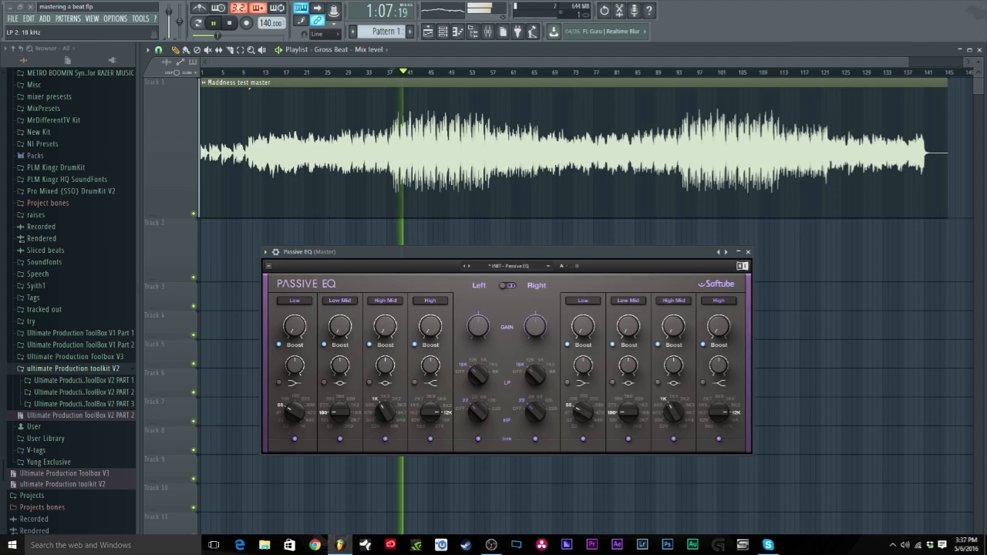
{"action": "left_click_drag", "start_coordinate": [535, 375], "coordinate": [536, 386]}
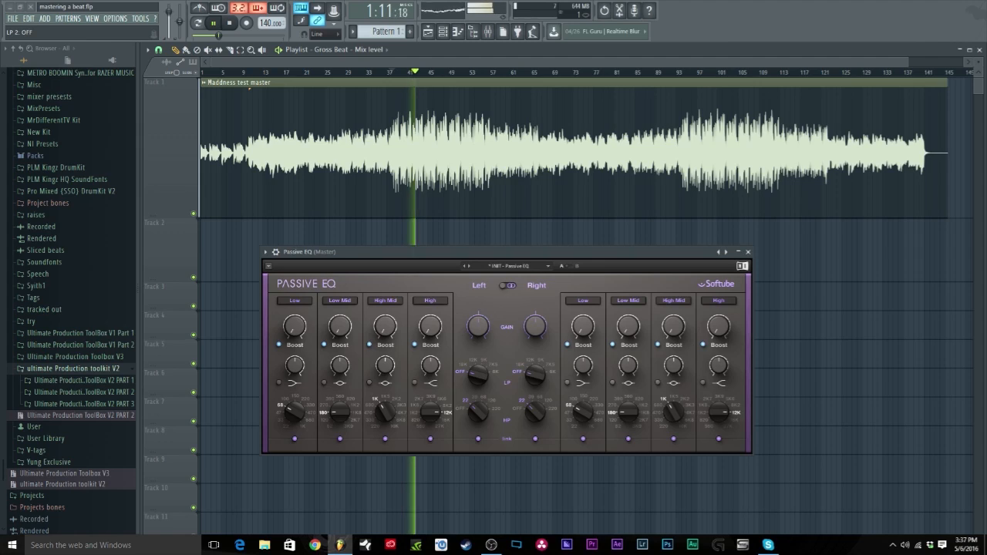
{"action": "left_click_drag", "start_coordinate": [476, 379], "coordinate": [475, 368]}
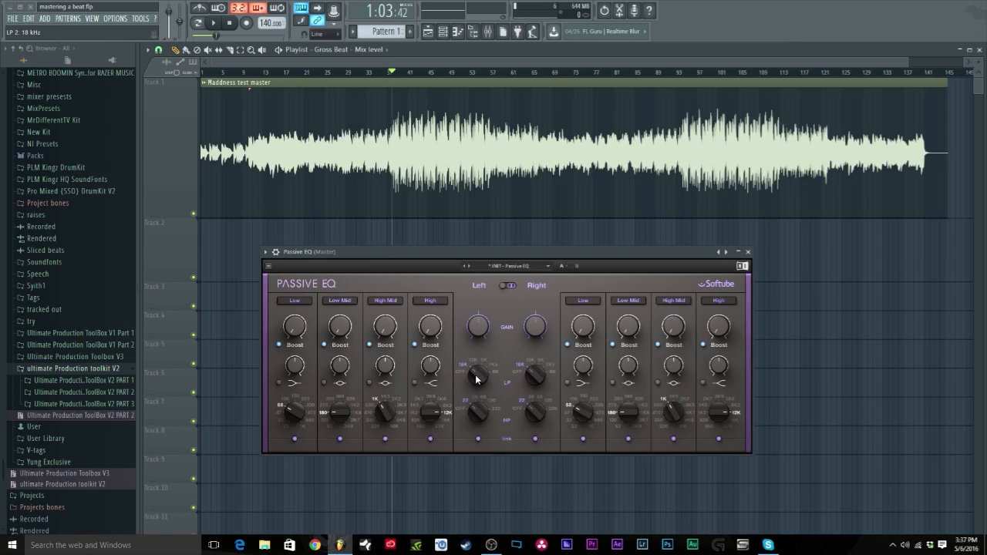
Turn off the linked LP and HP filters in Passive EQ and switch its channel mode from Left/Right to Mid/Side
{"action": "left_click_drag", "start_coordinate": [476, 376], "coordinate": [477, 425]}
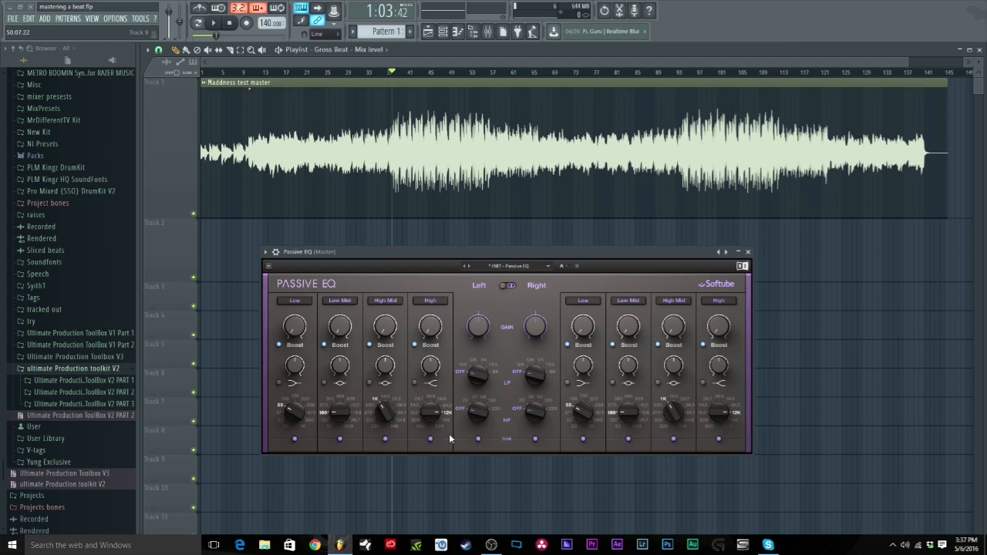
{"action": "left_click", "coordinate": [505, 286]}
{"action": "left_click", "coordinate": [505, 287]}
Solo the Side channel in Passive EQ, listen to the track from about bar 38, and turn the Side solo off
{"action": "key", "text": "space"}
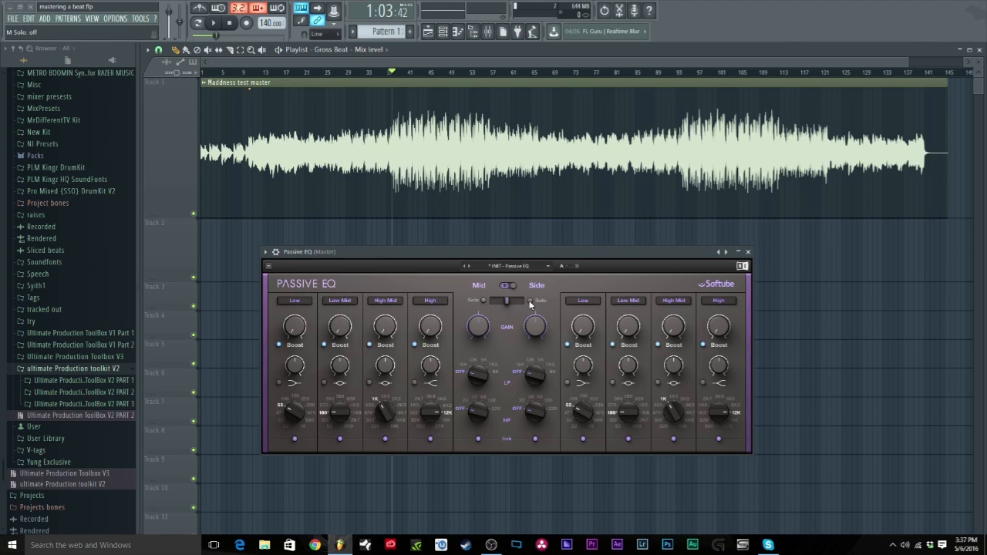
{"action": "left_click", "coordinate": [530, 301]}
{"action": "key", "text": "space"}
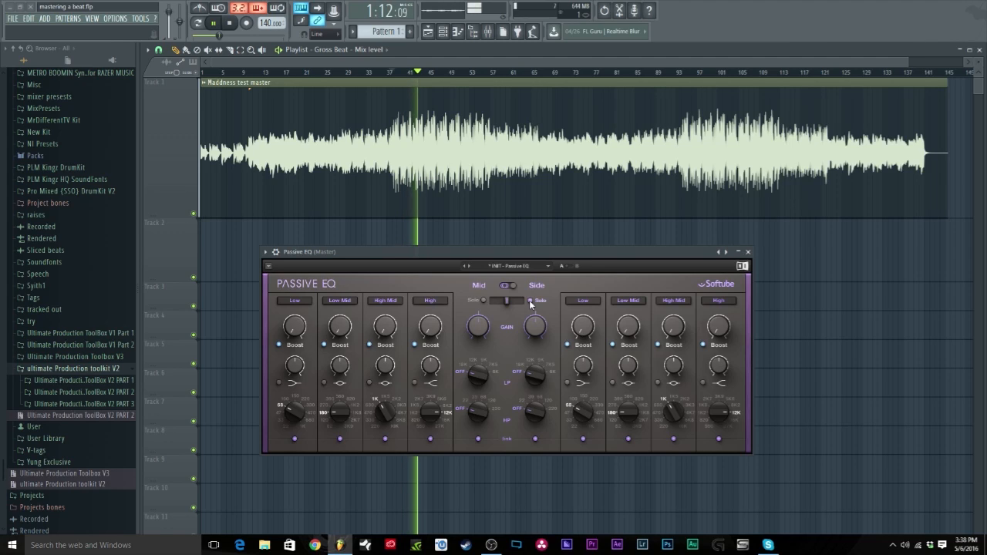
{"action": "key", "text": "space"}
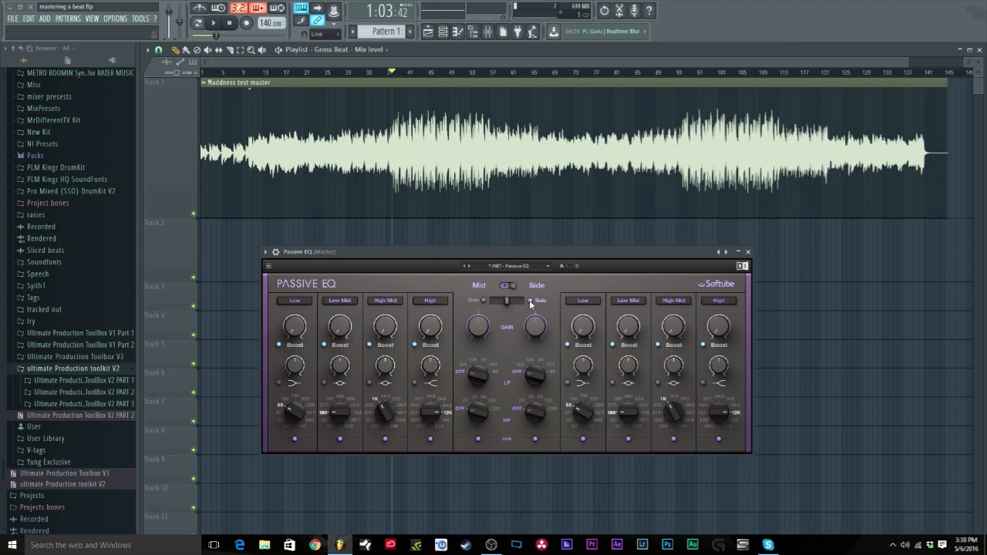
{"action": "left_click", "coordinate": [530, 301]}
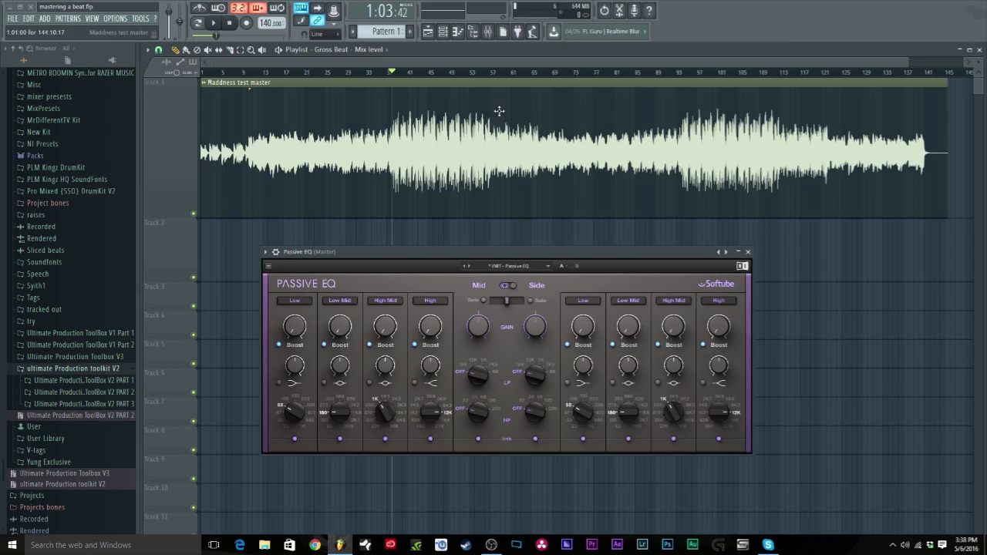
Open FabFilter Pro-Q 2 from the master channel in place of Passive EQ, set its channel mode to Mid/Side, and close it
{"action": "left_click", "coordinate": [488, 32]}
{"action": "left_click", "coordinate": [896, 298]}
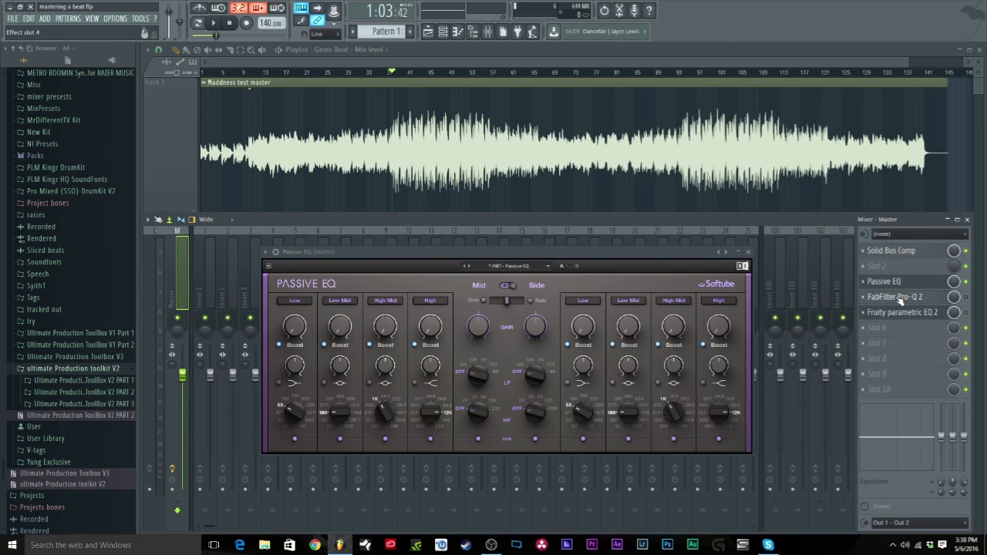
{"action": "left_click_drag", "start_coordinate": [609, 216], "coordinate": [589, 169]}
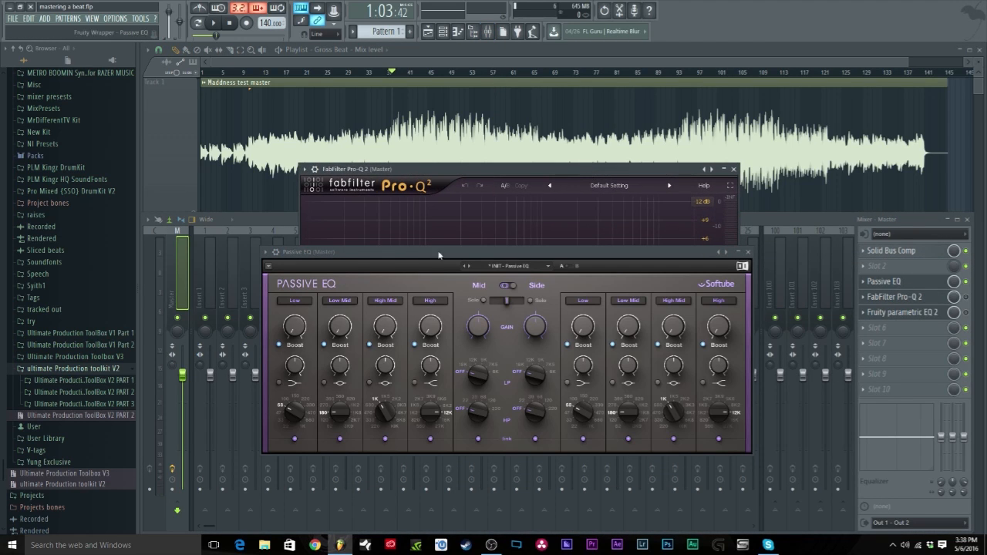
{"action": "left_click", "coordinate": [747, 252]}
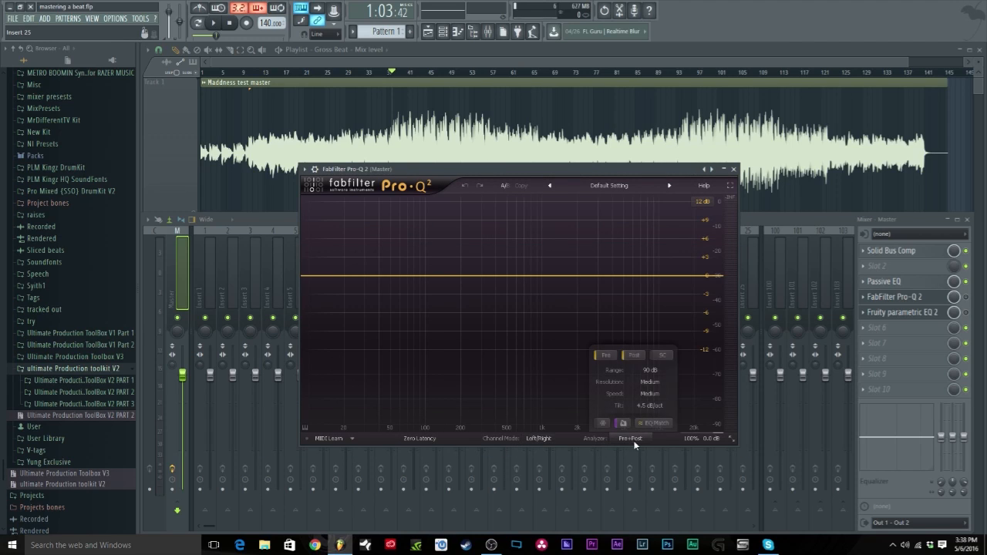
{"action": "left_click", "coordinate": [546, 440]}
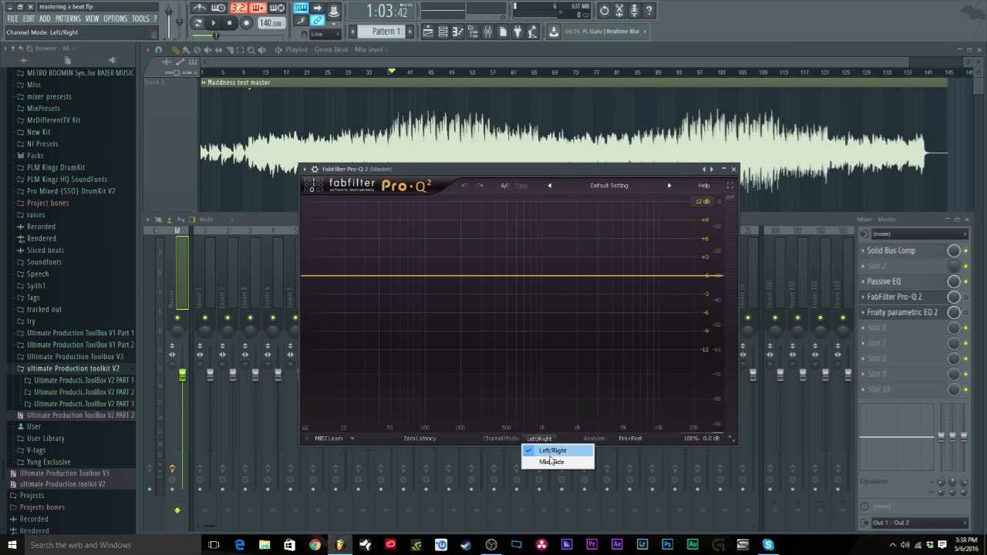
{"action": "left_click", "coordinate": [552, 462]}
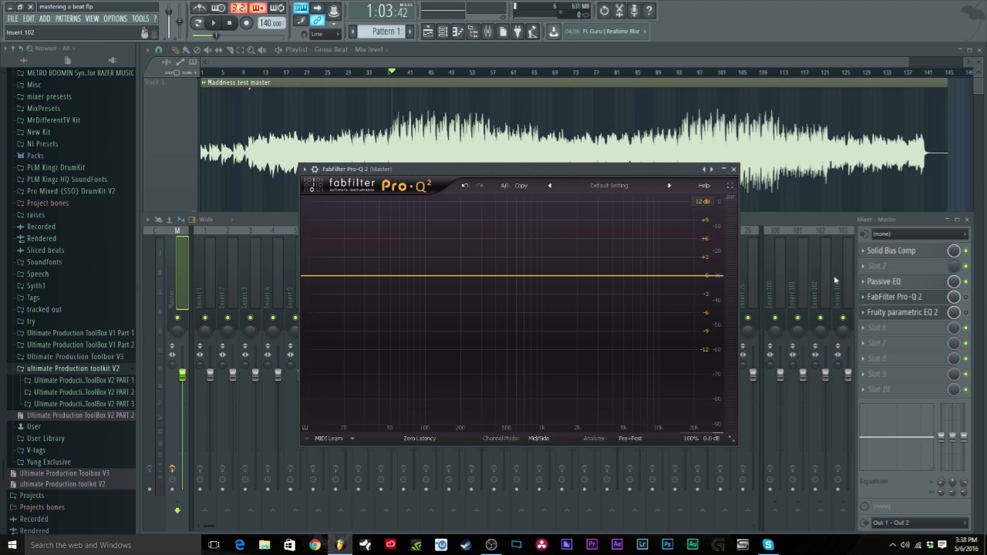
{"action": "left_click", "coordinate": [739, 171]}
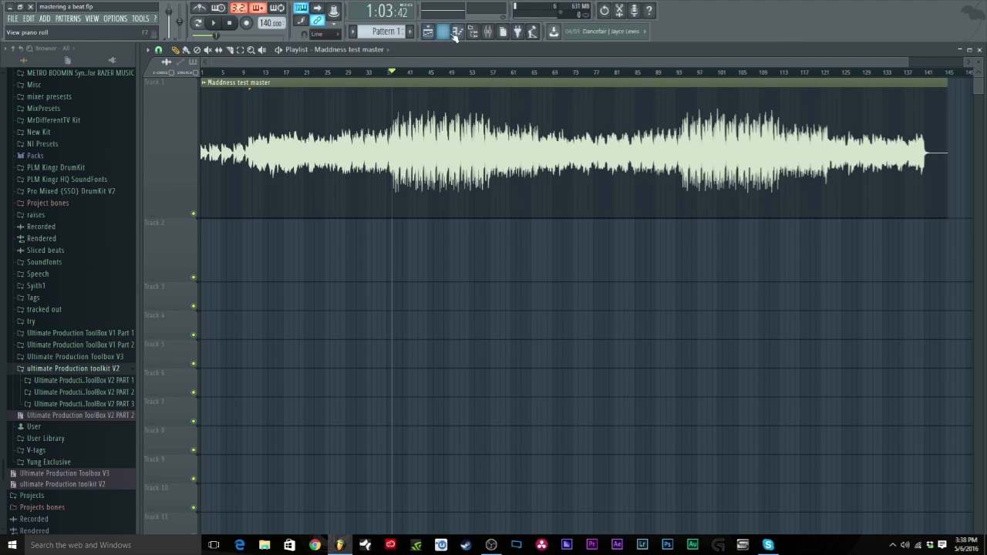
Reopen Passive EQ from the master channel, solo the Mid channel and set its HP filter to 22 Hz
{"action": "left_click", "coordinate": [487, 31]}
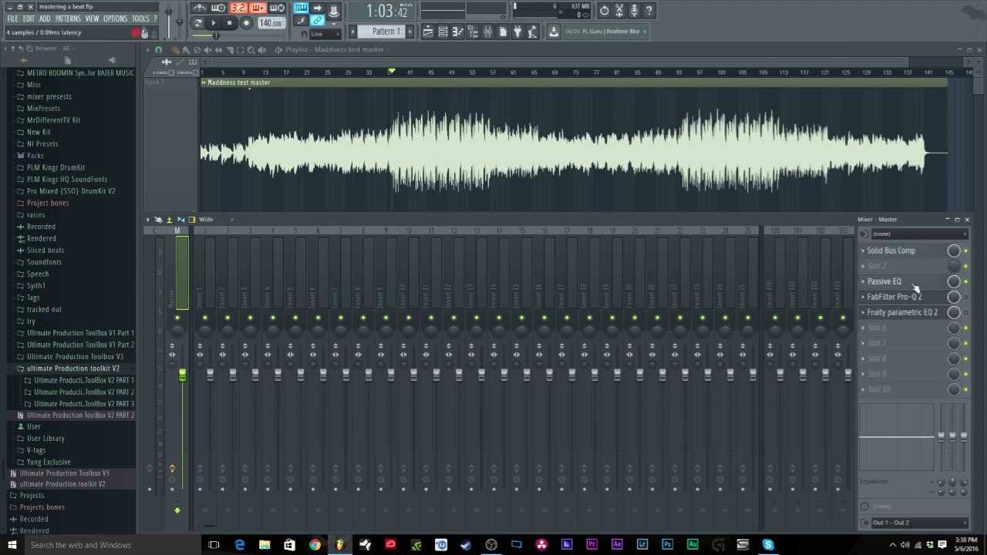
{"action": "left_click", "coordinate": [914, 284]}
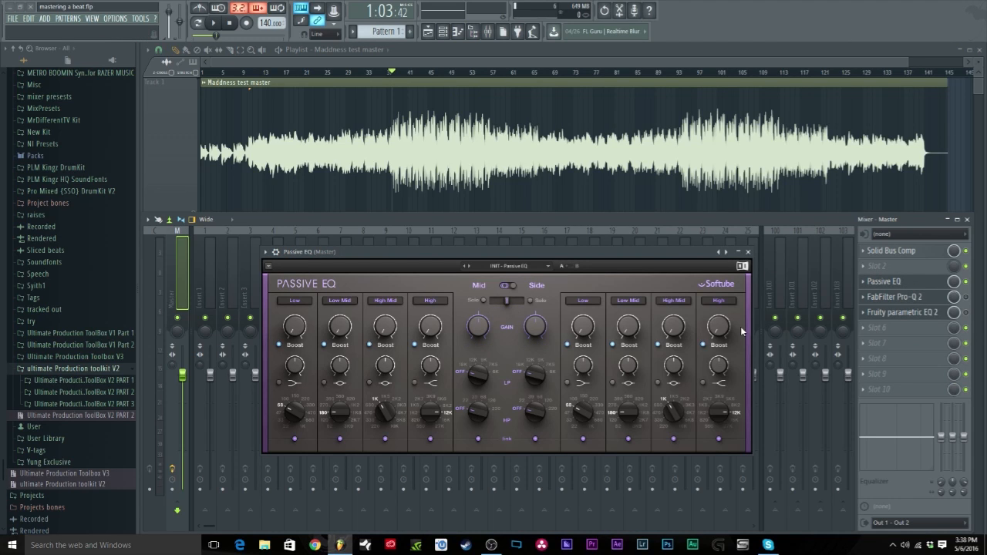
{"action": "left_click", "coordinate": [483, 300]}
{"action": "left_click_drag", "start_coordinate": [478, 412], "coordinate": [478, 403]}
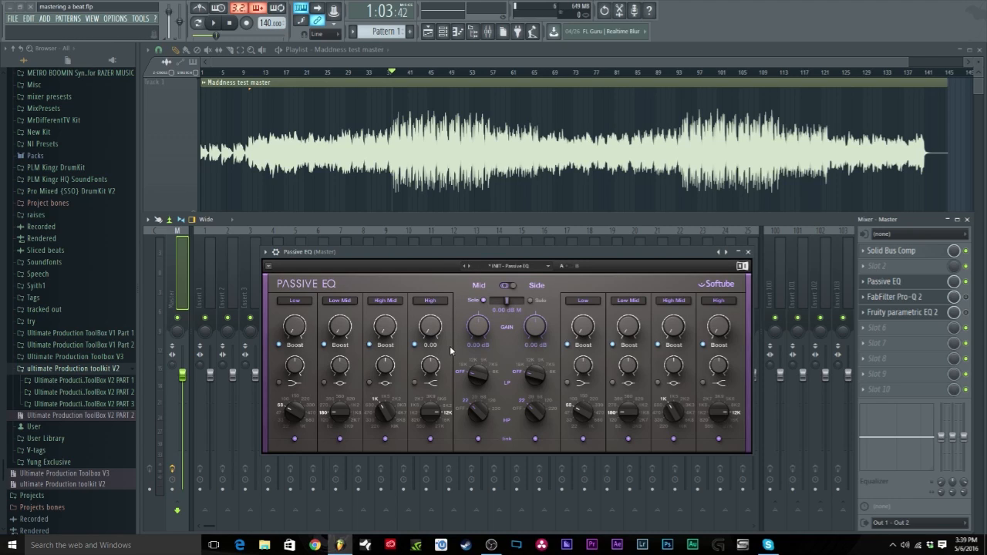
During playback, set the Mid LP filter to 18 kHz and unlink the LP and HP filters, keeping the Side filters off
{"action": "key", "text": "space"}
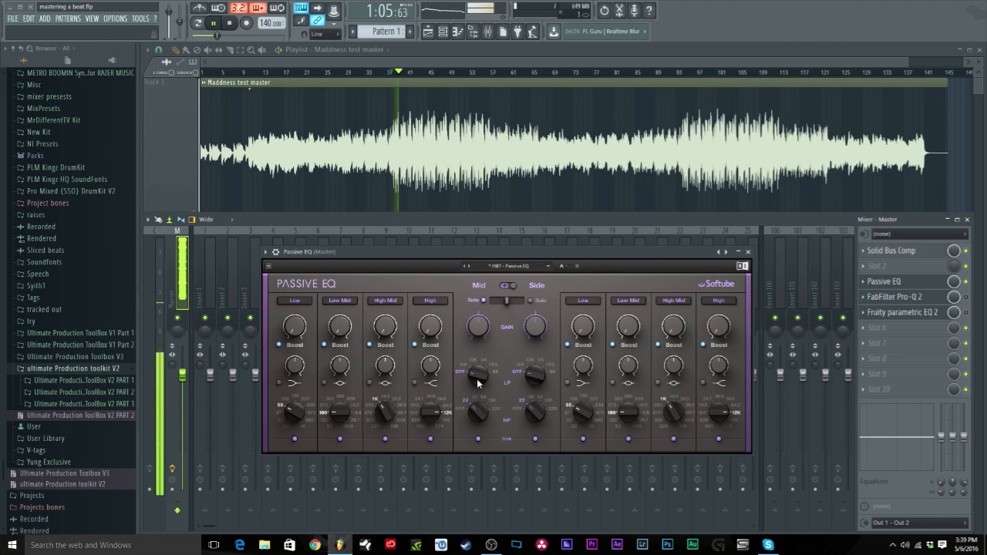
{"action": "left_click_drag", "start_coordinate": [477, 381], "coordinate": [477, 347]}
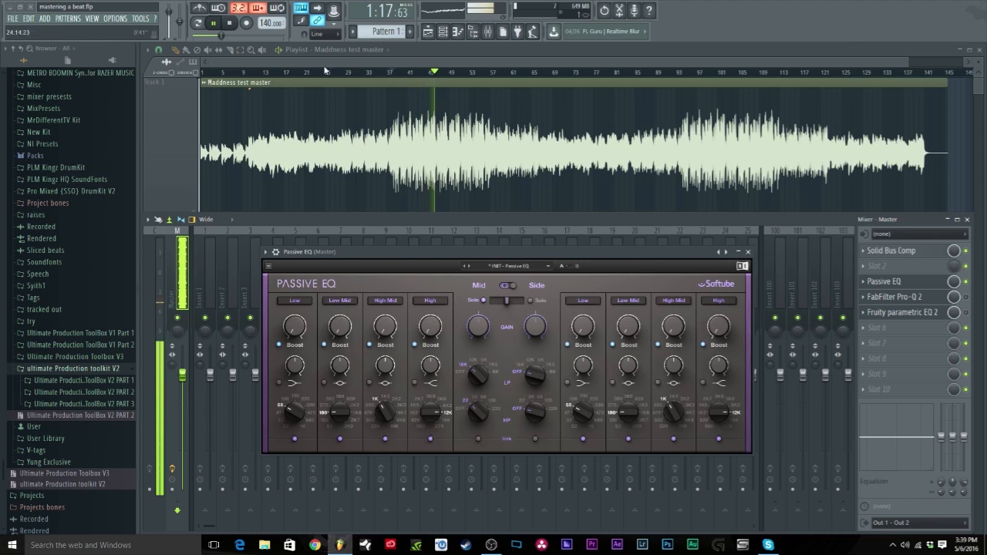
{"action": "key", "text": "space"}
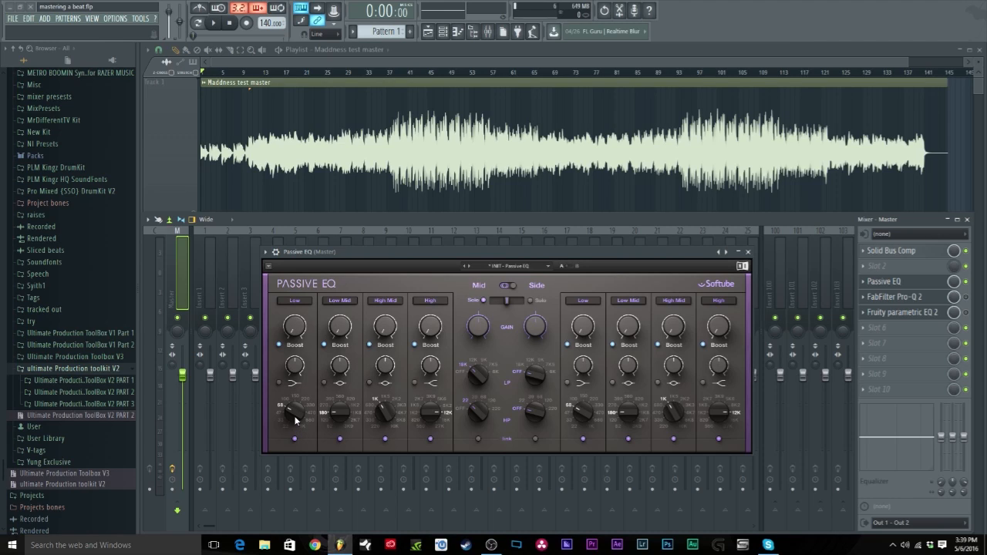
Set the Low band to 100 Hz, unlink the Mid and Side bands, and boost the Mid Low band slightly
{"action": "left_click_drag", "start_coordinate": [295, 412], "coordinate": [295, 403]}
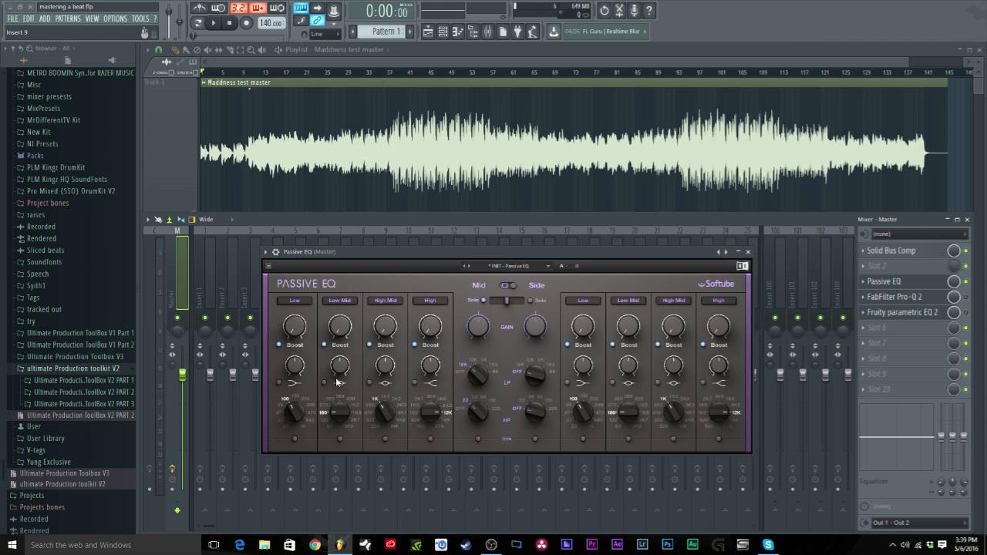
{"action": "left_click_drag", "start_coordinate": [291, 415], "coordinate": [292, 410]}
{"action": "mouse_move", "coordinate": [297, 336]}
{"action": "left_click_drag", "start_coordinate": [297, 336], "coordinate": [297, 327]}
Play the track from about bar 38 and compare the Mid Low band off and on, leaving it on
{"action": "key", "text": "space"}
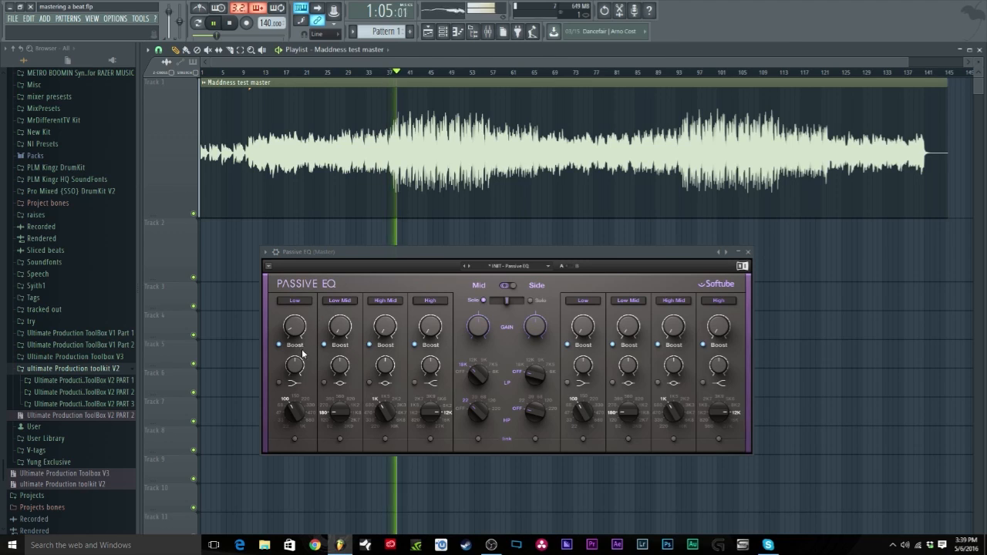
{"action": "left_click", "coordinate": [298, 301]}
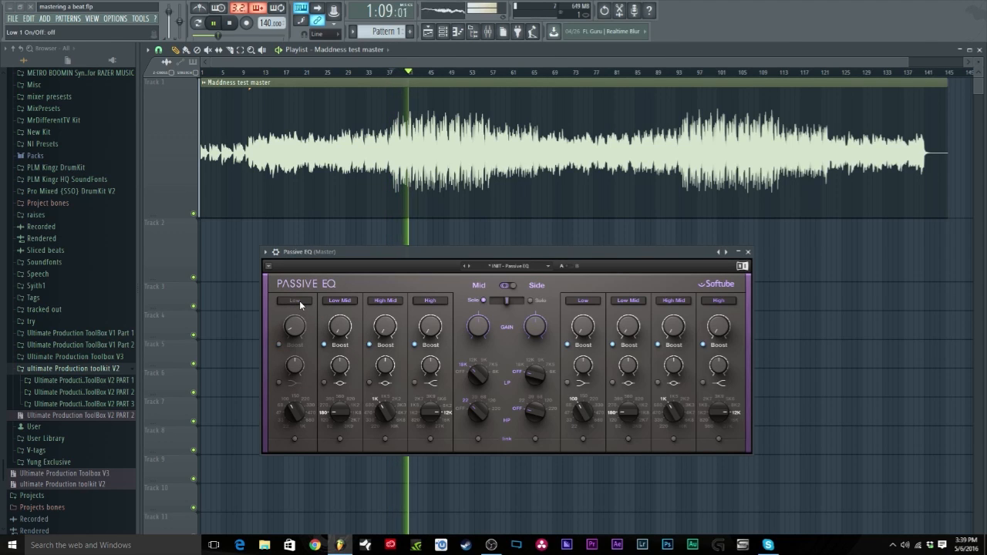
{"action": "left_click", "coordinate": [299, 301]}
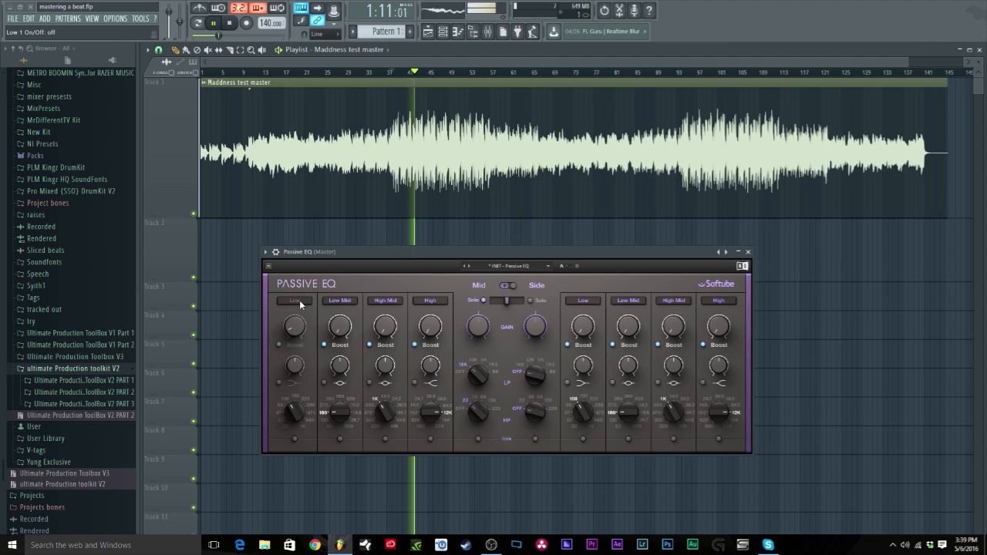
{"action": "left_click", "coordinate": [236, 23]}
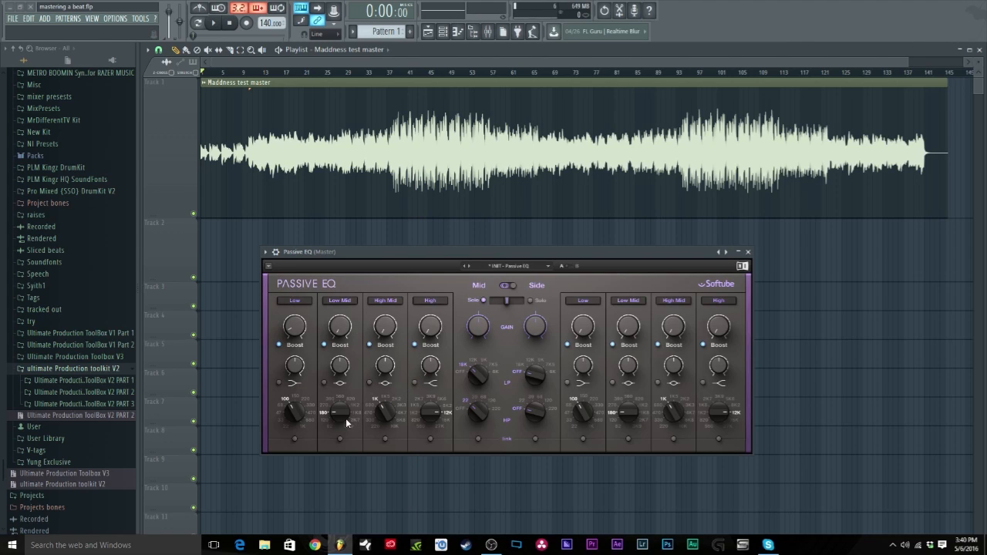
Set the Mid channel's Low Mid band to a slight cut at 390 Hz with a bandwidth of 5.85
{"action": "left_click_drag", "start_coordinate": [339, 412], "coordinate": [340, 401]}
{"action": "left_click", "coordinate": [325, 344]}
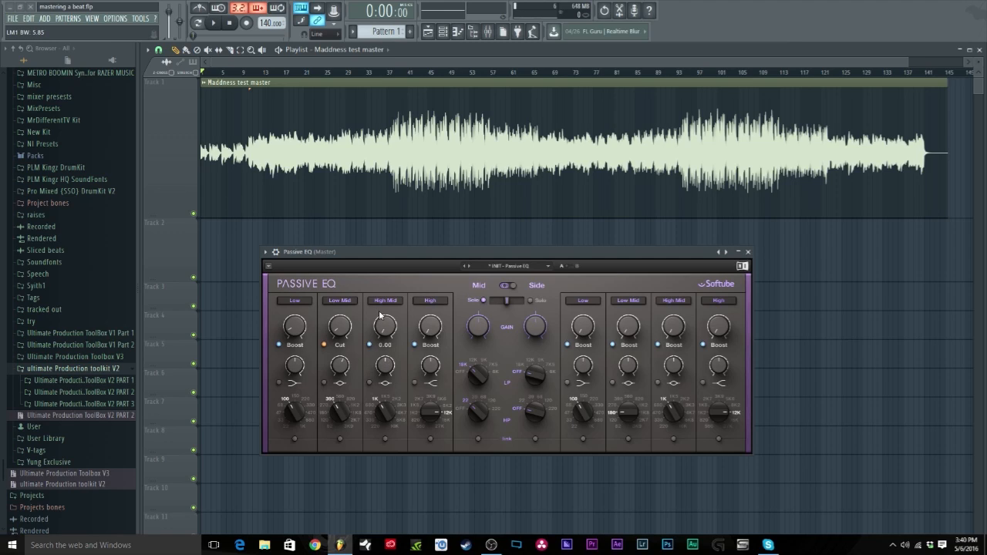
Play from about bar 40 and compare the Mid channel's Low and Low Mid bands off and on, leaving both on
{"action": "left_click", "coordinate": [213, 22]}
{"action": "left_click", "coordinate": [403, 74]}
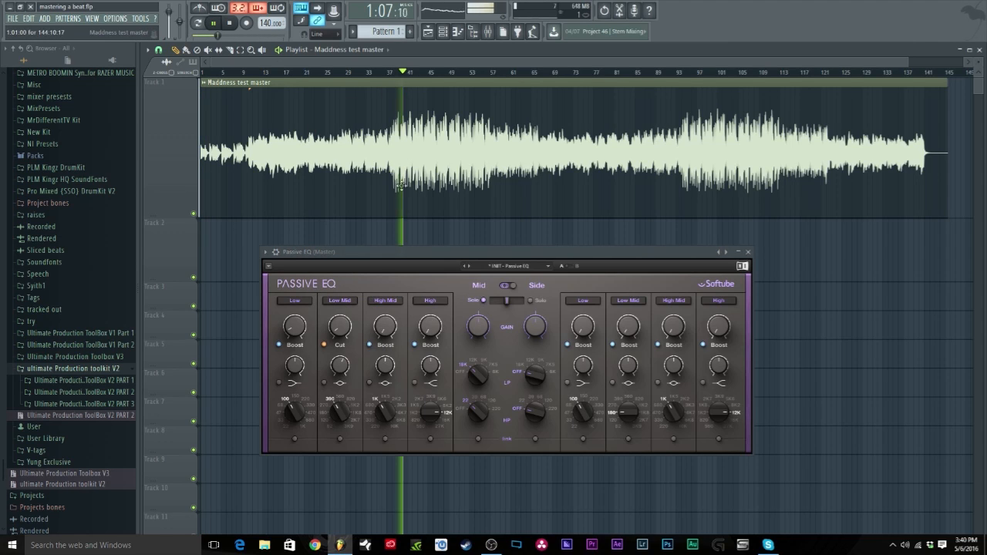
{"action": "left_click", "coordinate": [343, 303]}
{"action": "left_click", "coordinate": [297, 303]}
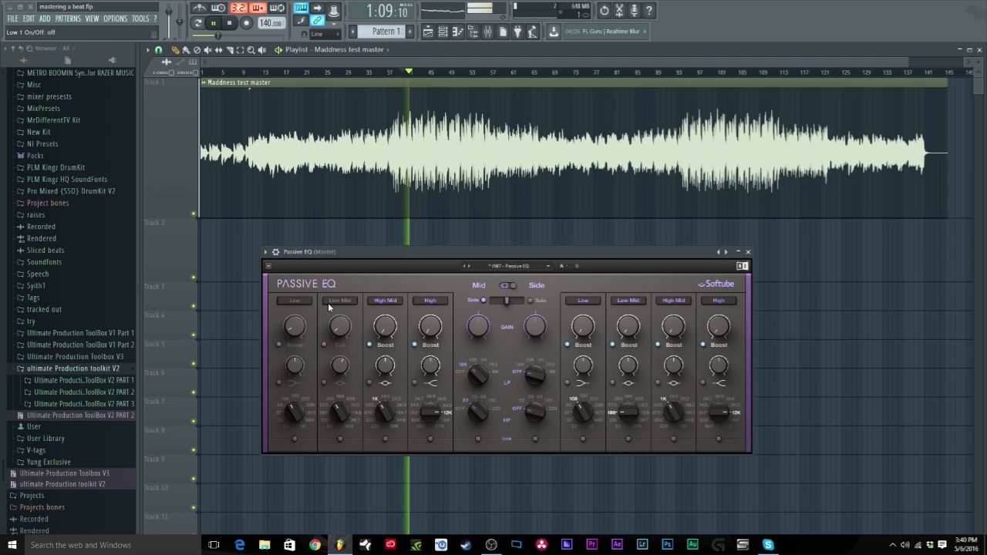
{"action": "left_click", "coordinate": [337, 300]}
{"action": "left_click", "coordinate": [296, 301]}
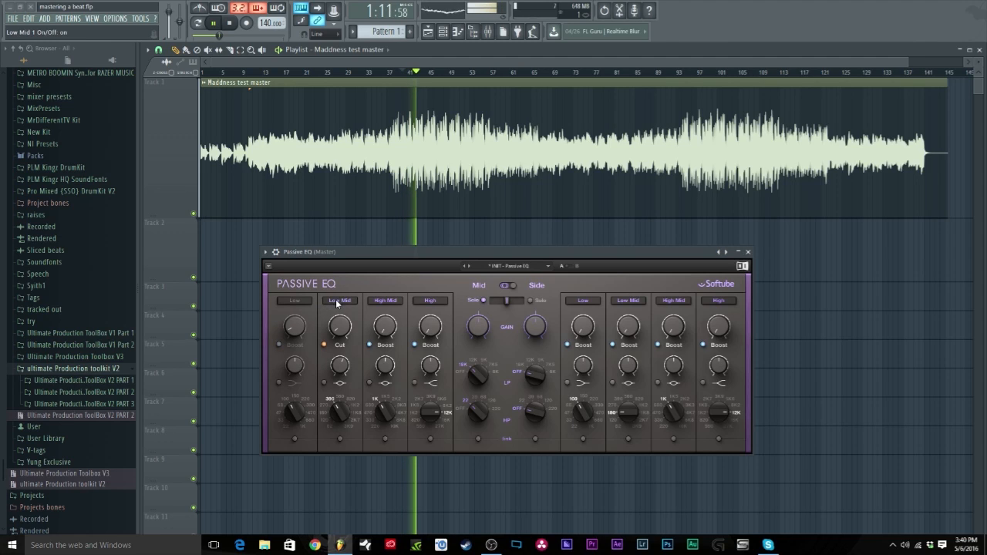
{"action": "left_click", "coordinate": [230, 25]}
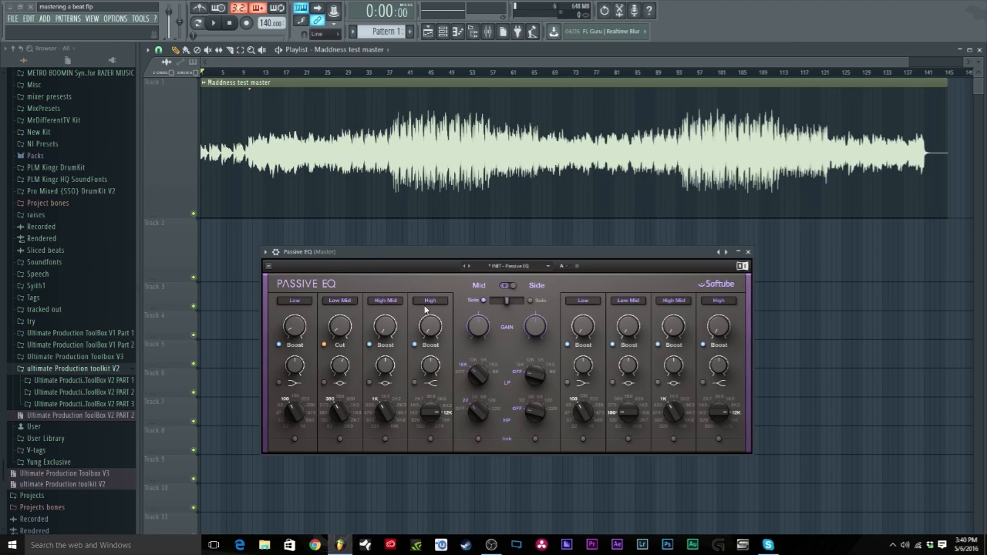
Set the Mid channel's High Mid band to a slight boost at 4.7 kHz and switch the solo from Mid to Side
{"action": "scroll", "coordinate": [388, 418], "scroll_direction": "up", "scroll_amount": 2}
{"action": "scroll", "coordinate": [388, 418], "scroll_direction": "up", "scroll_amount": 3}
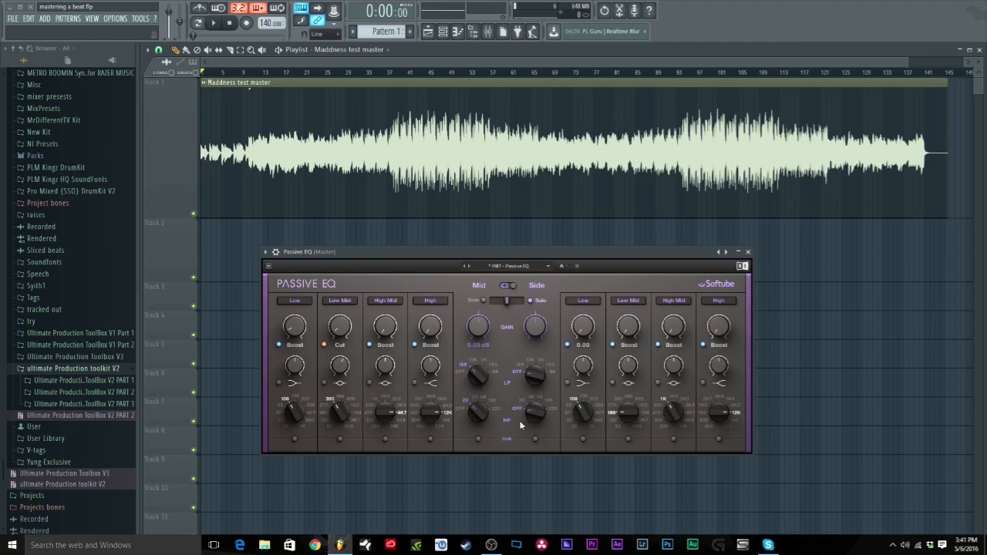
Play the track from about bar 37 and raise the Side channel's HP filter to 220 Hz
{"action": "left_click", "coordinate": [216, 24]}
{"action": "left_click", "coordinate": [392, 72]}
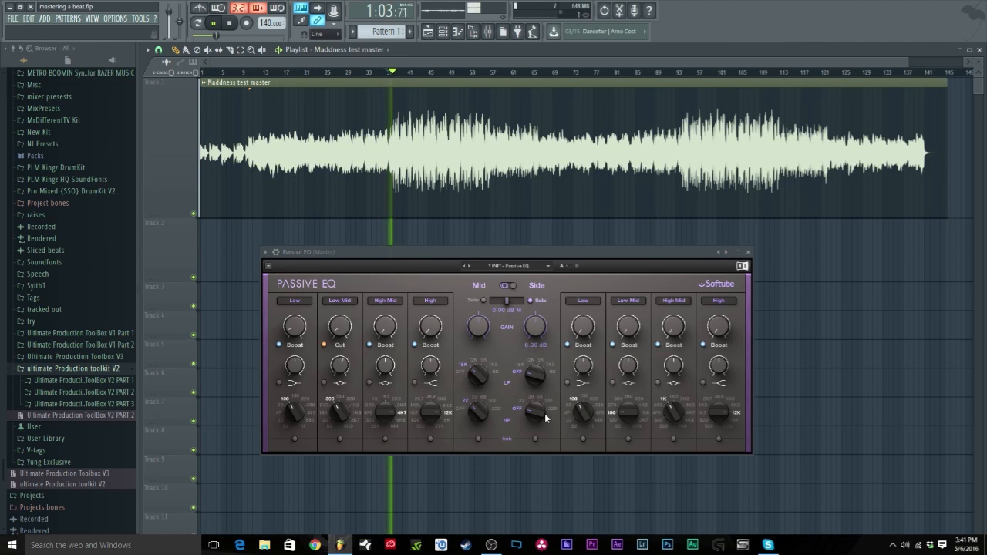
{"action": "left_click_drag", "start_coordinate": [538, 414], "coordinate": [538, 401]}
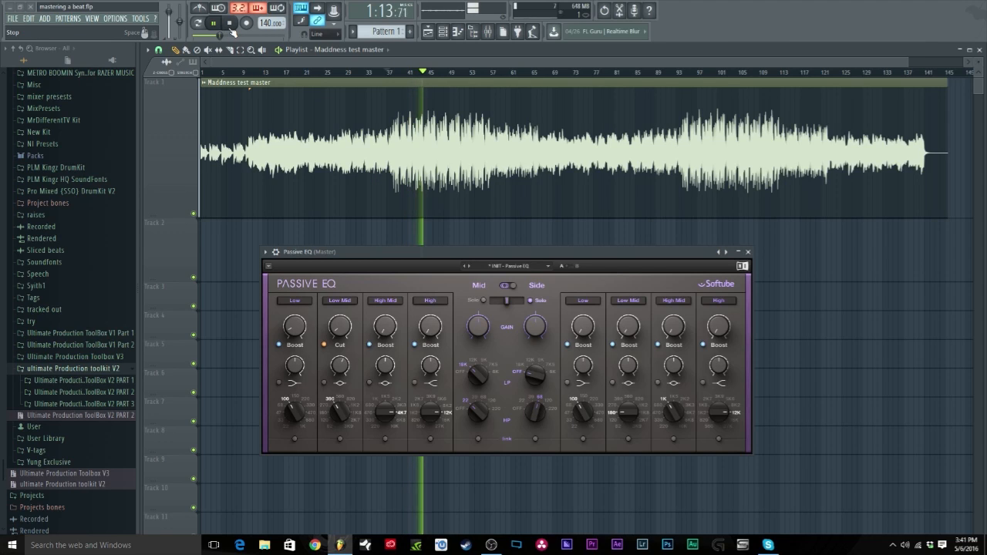
{"action": "left_click_drag", "start_coordinate": [537, 408], "coordinate": [538, 403]}
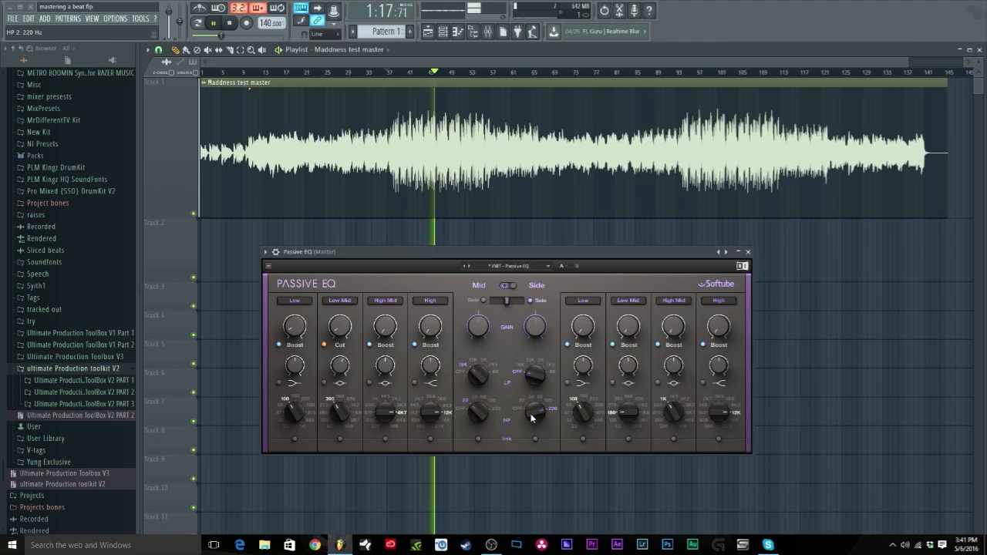
{"action": "left_click", "coordinate": [231, 25]}
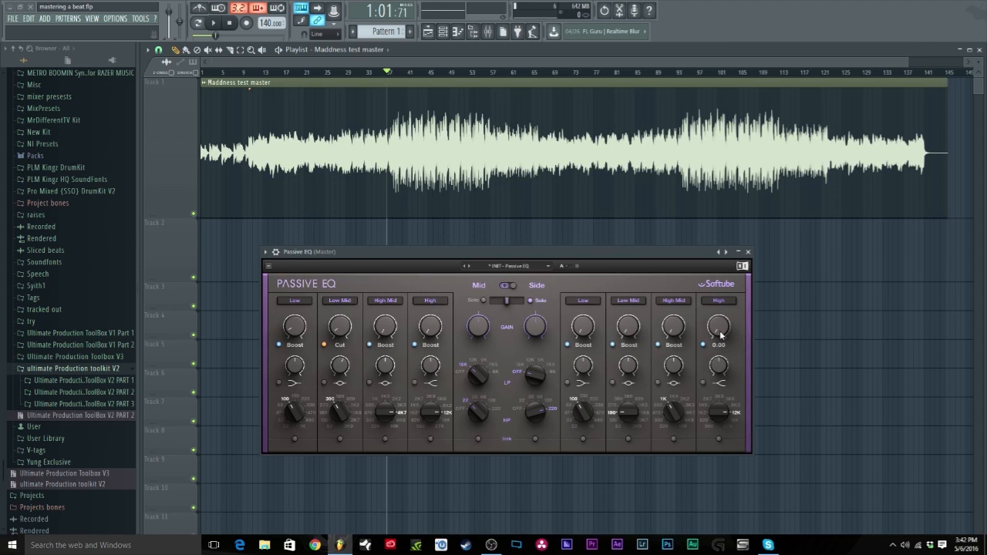
Boost the Side channel's High band slightly, switch off its Low and Low Mid bands, and turn the Side solo off
{"action": "scroll", "coordinate": [725, 332], "scroll_direction": "up", "scroll_amount": 1}
{"action": "left_click", "coordinate": [583, 300]}
{"action": "left_click", "coordinate": [629, 300]}
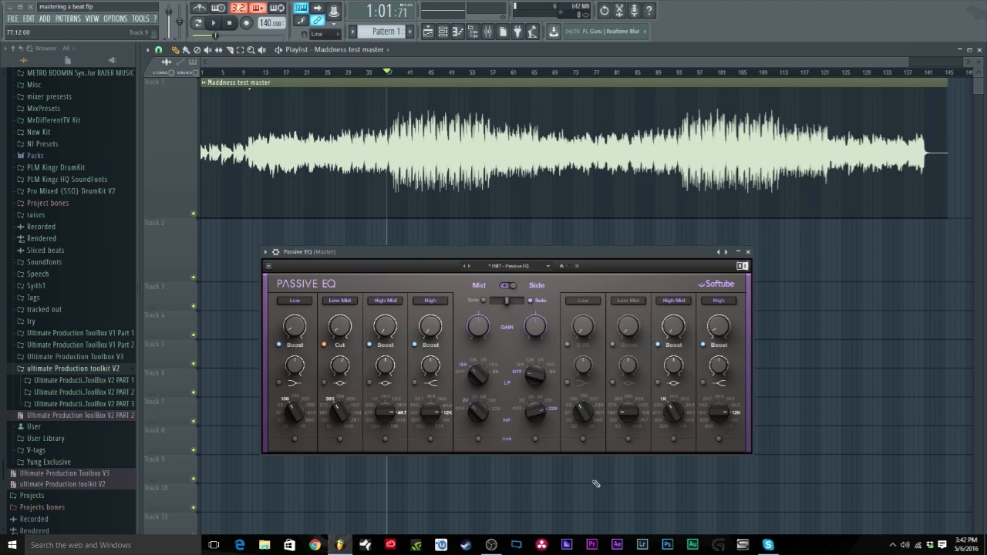
{"action": "left_click", "coordinate": [532, 301]}
Show the mixer and compare the track during playback with Passive EQ bypassed and enabled, leaving it enabled
{"action": "left_click", "coordinate": [494, 36]}
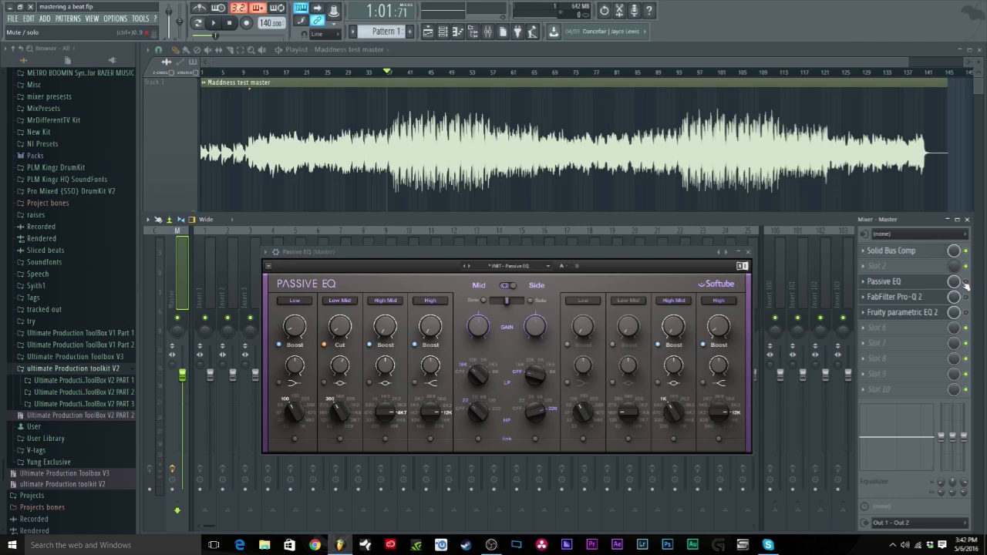
{"action": "key", "text": "space"}
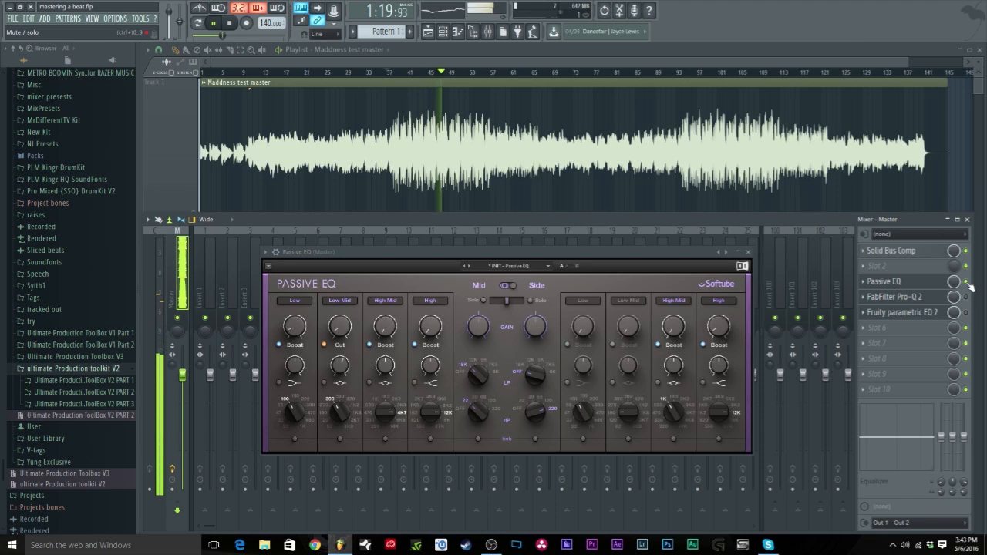
Stop playback, bypass Passive EQ on the master channel, and enable and open FabFilter Pro-Q 2 in its place
{"action": "key", "text": "space"}
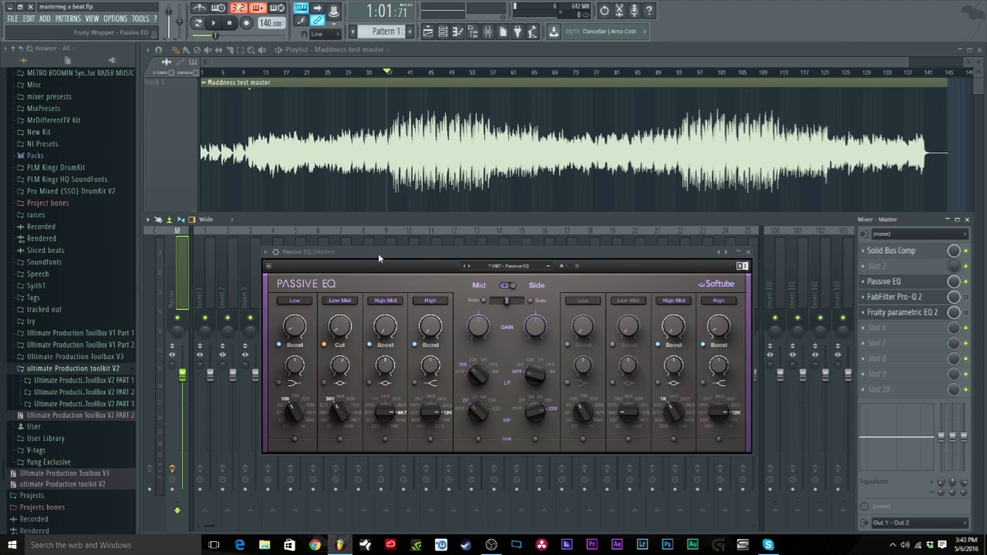
{"action": "left_click_drag", "start_coordinate": [378, 253], "coordinate": [401, 227]}
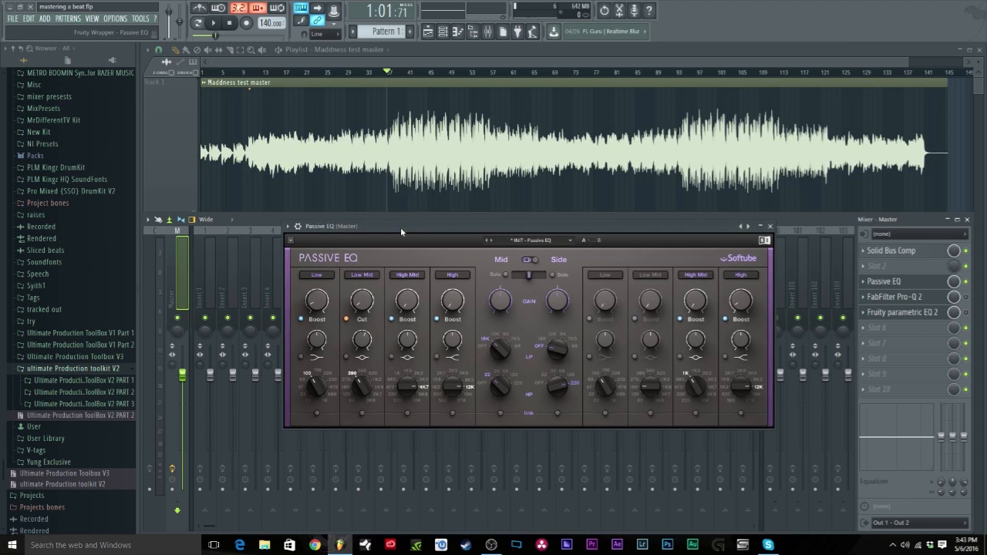
{"action": "left_click", "coordinate": [967, 282]}
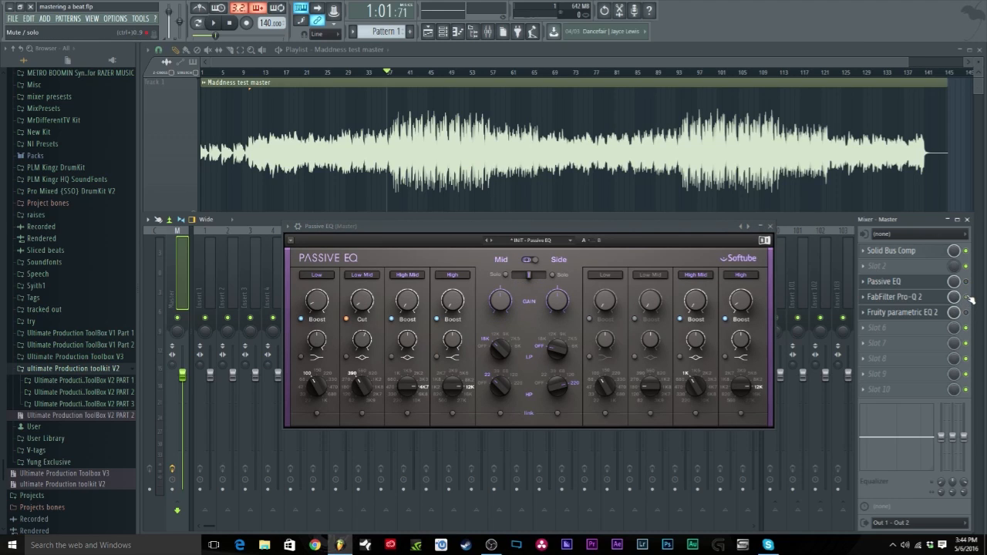
{"action": "left_click", "coordinate": [895, 297]}
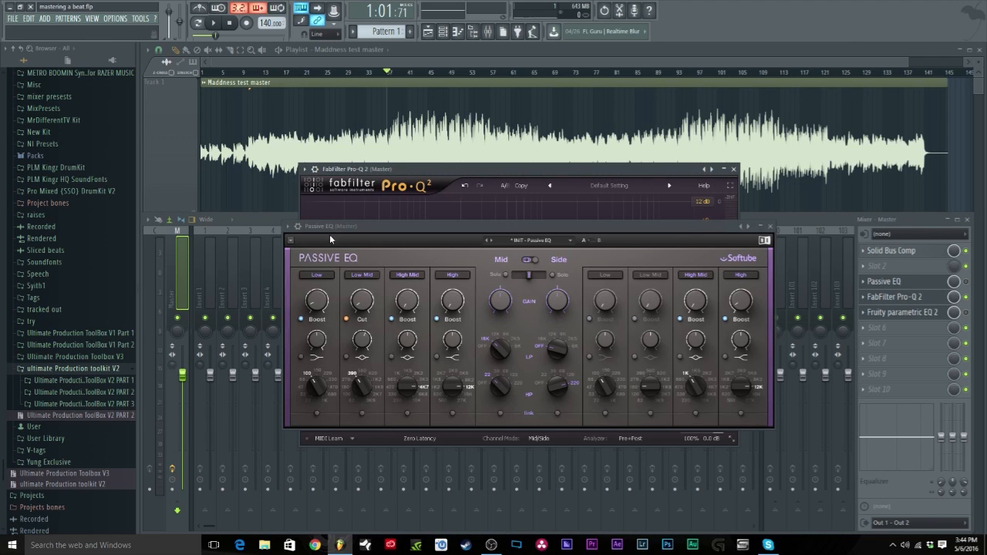
{"action": "left_click", "coordinate": [770, 227]}
Toggle the Detached option of the FabFilter Pro-Q 2 window and move the window down over the mixer
{"action": "left_click", "coordinate": [305, 168]}
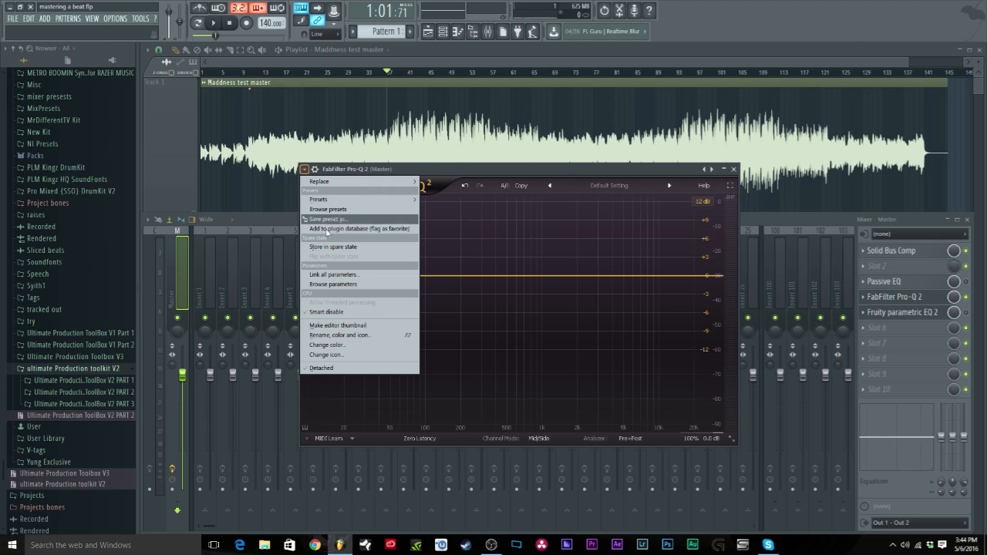
{"action": "left_click", "coordinate": [322, 368]}
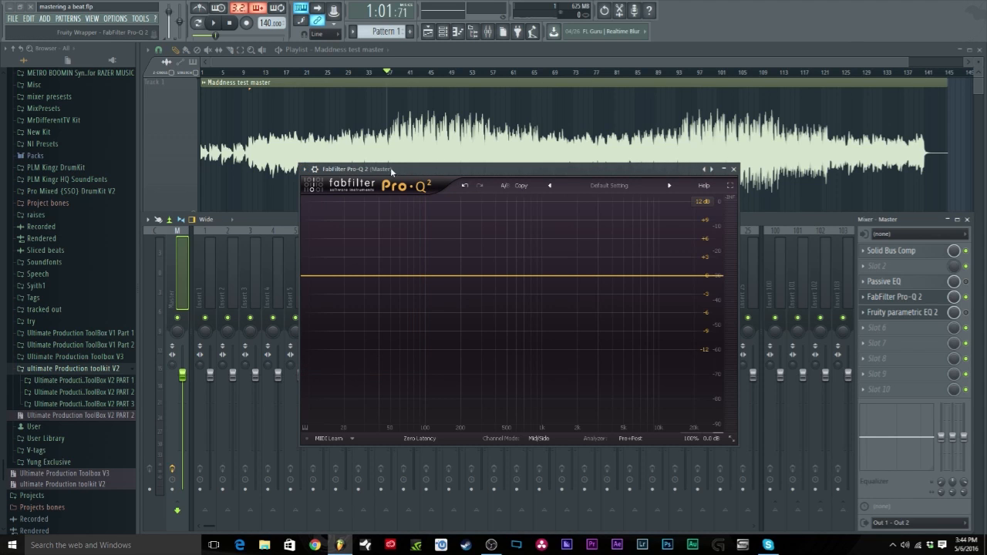
{"action": "left_click_drag", "start_coordinate": [401, 169], "coordinate": [396, 193]}
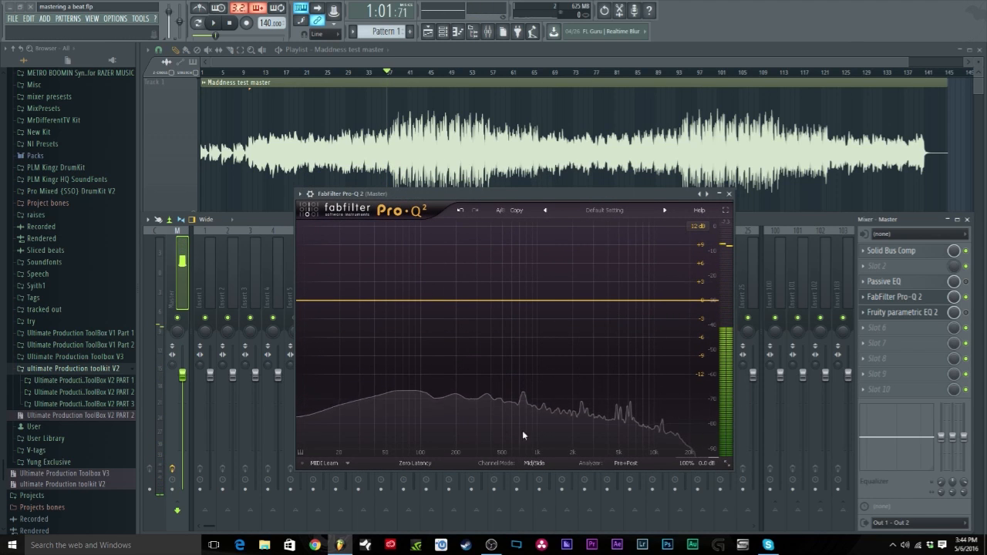
Add a Low Cut band at about 73 Hz and assign it to the Mid channel, using the Mid/Side channel mode
{"action": "left_click", "coordinate": [405, 298]}
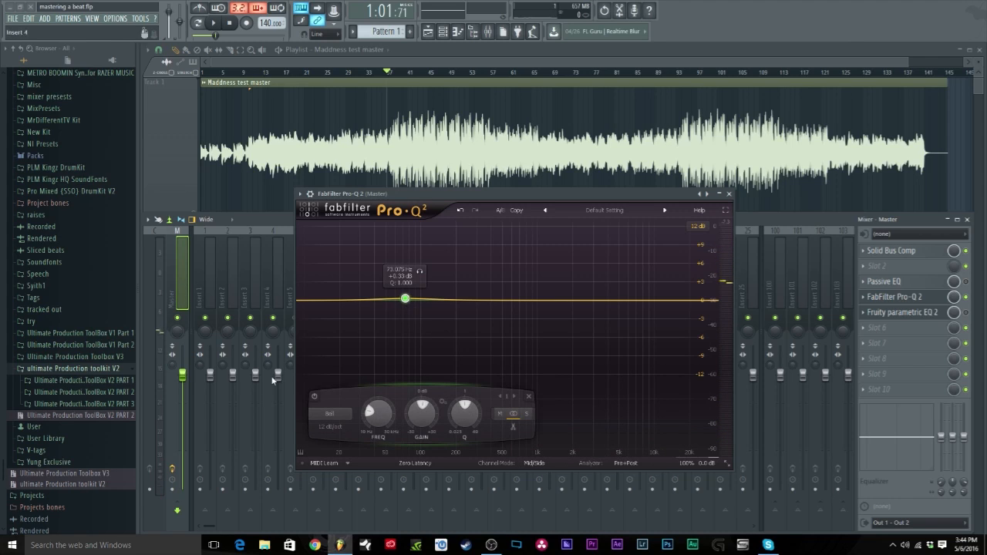
{"action": "left_click", "coordinate": [336, 418]}
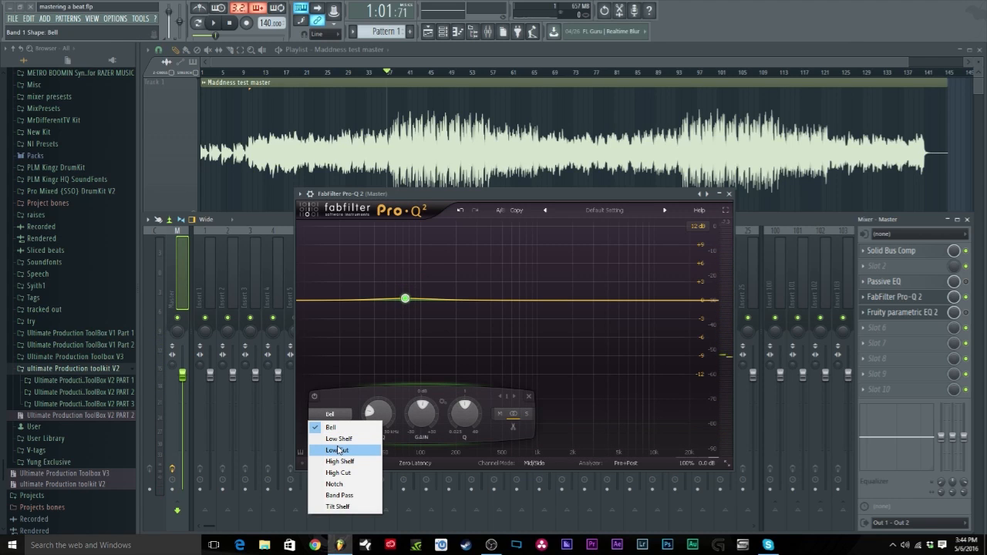
{"action": "left_click", "coordinate": [342, 450]}
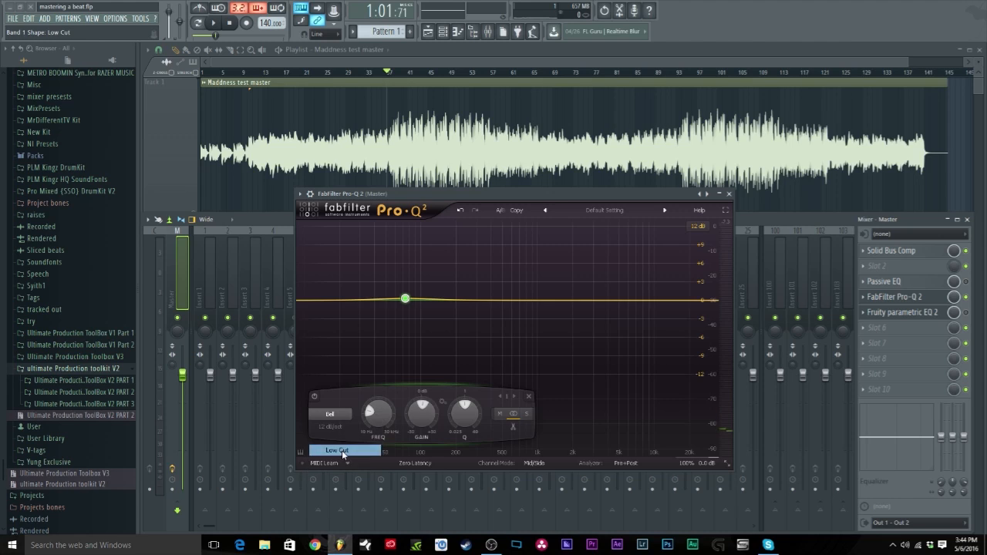
{"action": "left_click", "coordinate": [534, 463]}
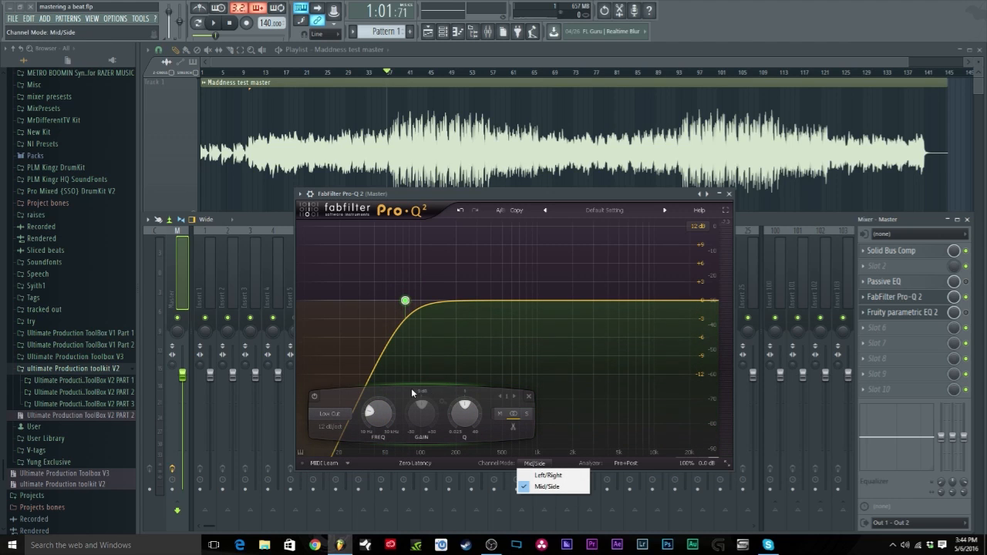
{"action": "left_click", "coordinate": [394, 397]}
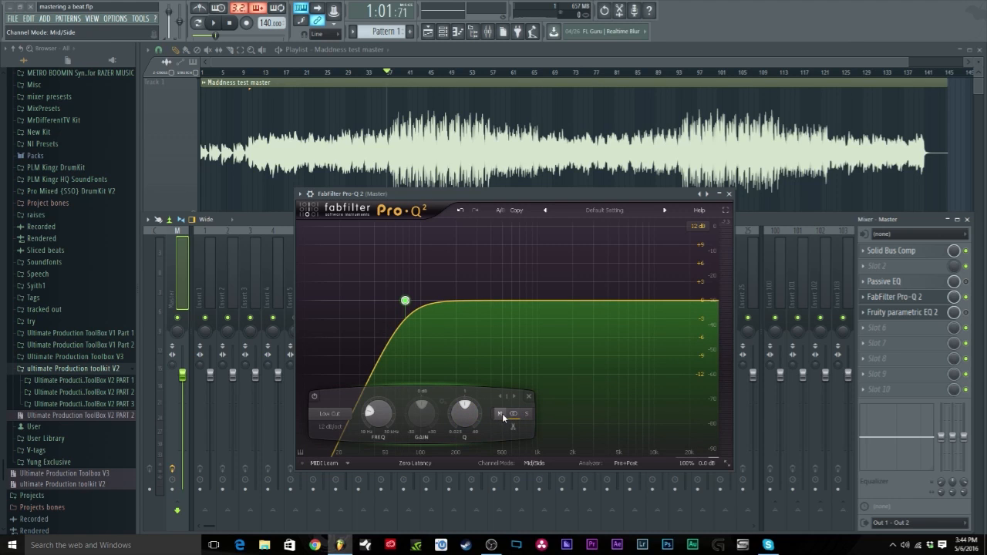
{"action": "left_click", "coordinate": [500, 414]}
Try the Mid low cut at about 137 Hz and about 48 Hz during playback, comparing the band disabled and enabled
{"action": "left_click_drag", "start_coordinate": [403, 303], "coordinate": [454, 285]}
{"action": "key", "text": "space"}
{"action": "left_click", "coordinate": [331, 398]}
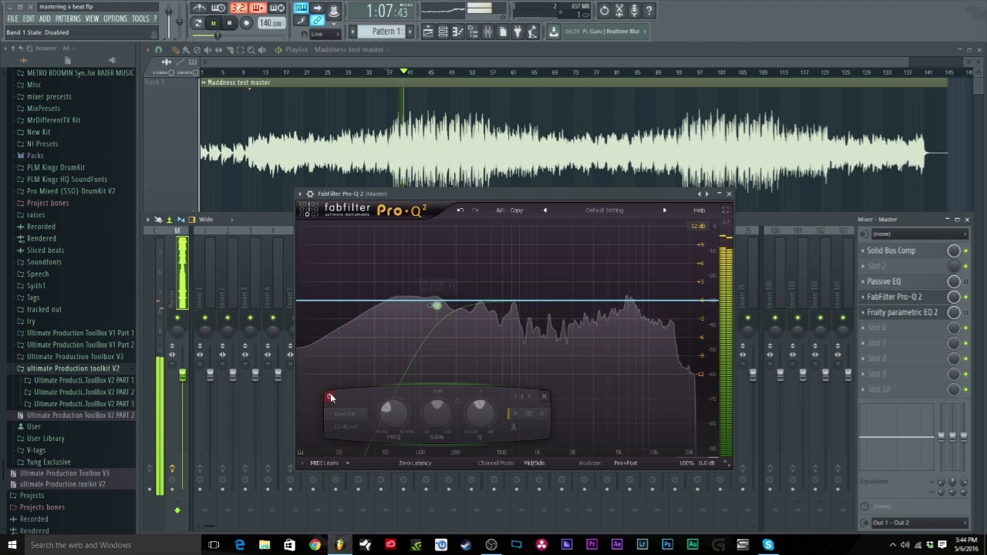
{"action": "left_click", "coordinate": [331, 398]}
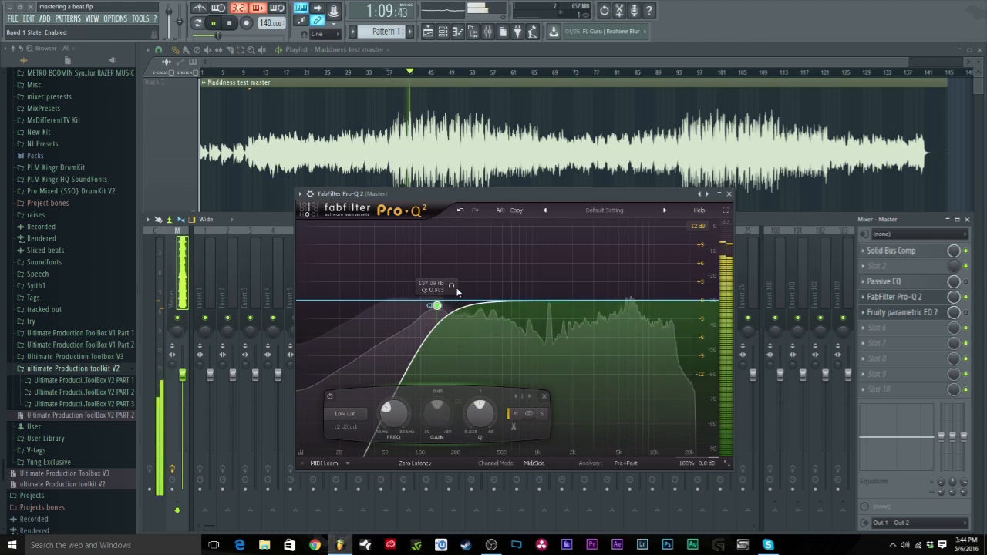
{"action": "left_click_drag", "start_coordinate": [436, 308], "coordinate": [384, 306]}
{"action": "left_click", "coordinate": [402, 289]}
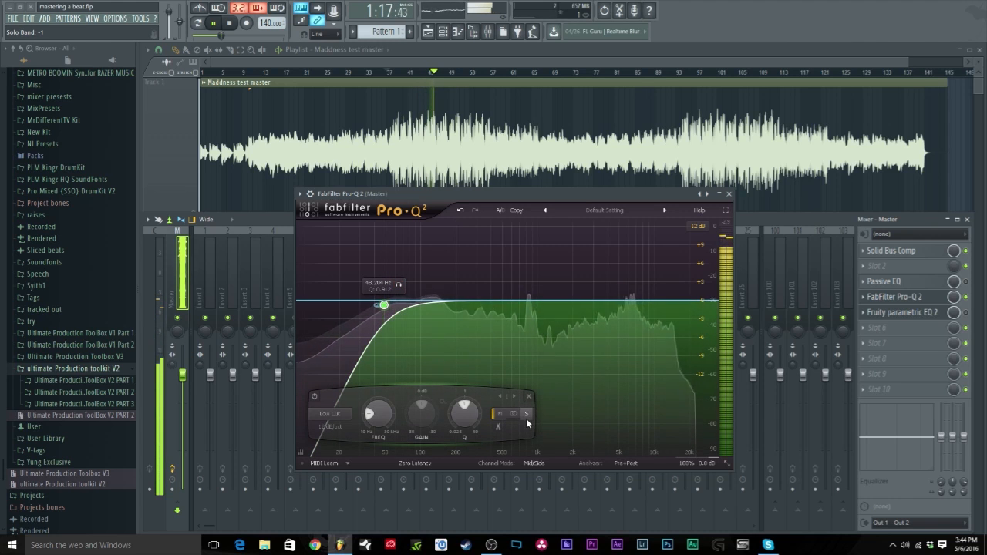
{"action": "key", "text": "space"}
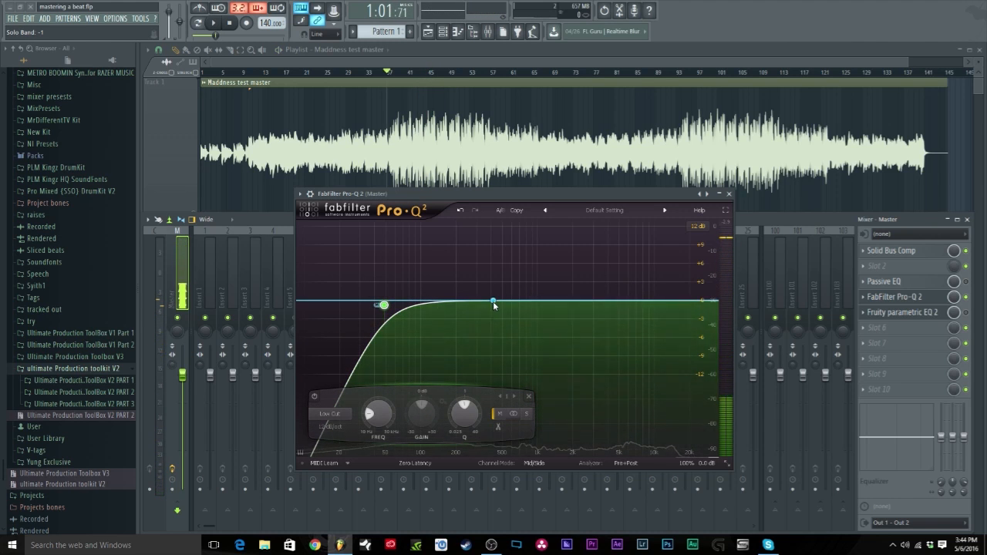
Add a second band at about 158 Hz, assign it to the Side channel and make it a Low Cut
{"action": "left_click", "coordinate": [437, 301]}
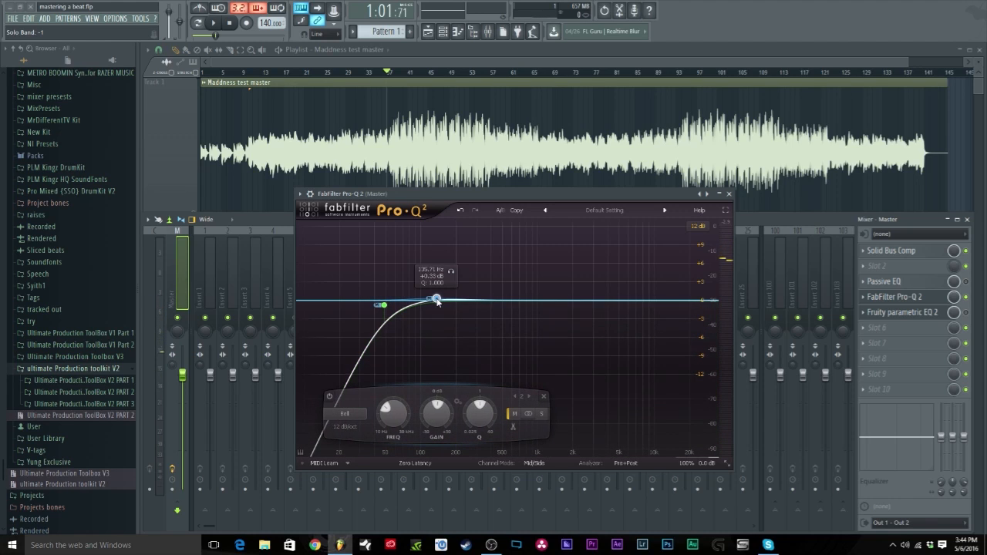
{"action": "left_click_drag", "start_coordinate": [438, 300], "coordinate": [450, 307]}
{"action": "left_click", "coordinate": [542, 415]}
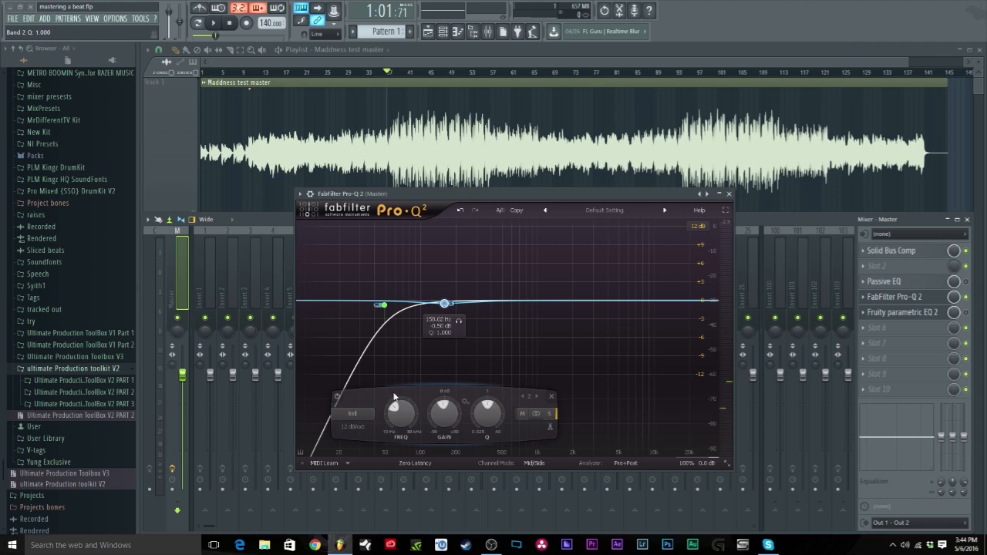
{"action": "left_click", "coordinate": [352, 414]}
{"action": "left_click", "coordinate": [359, 450]}
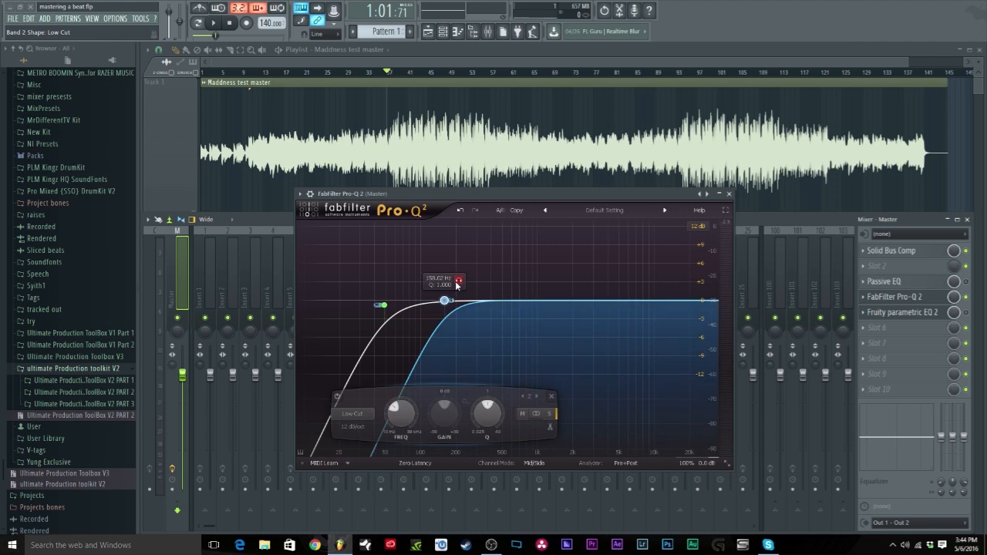
Try the Side low cut at about 962 Hz during playback and compare the track with Pro-Q 2 bypassed and enabled
{"action": "key", "text": "space"}
{"action": "left_click_drag", "start_coordinate": [458, 281], "coordinate": [549, 282]}
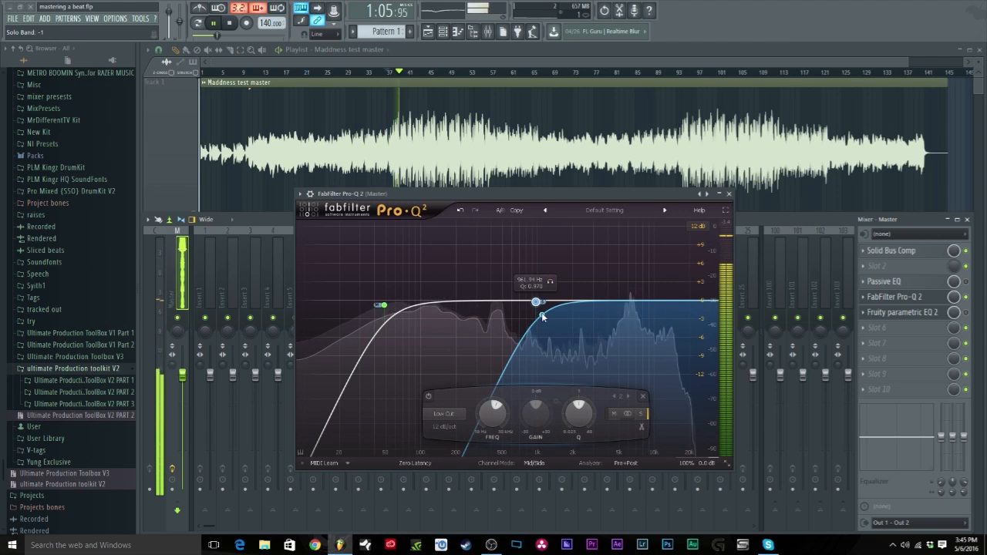
{"action": "left_click", "coordinate": [966, 298]}
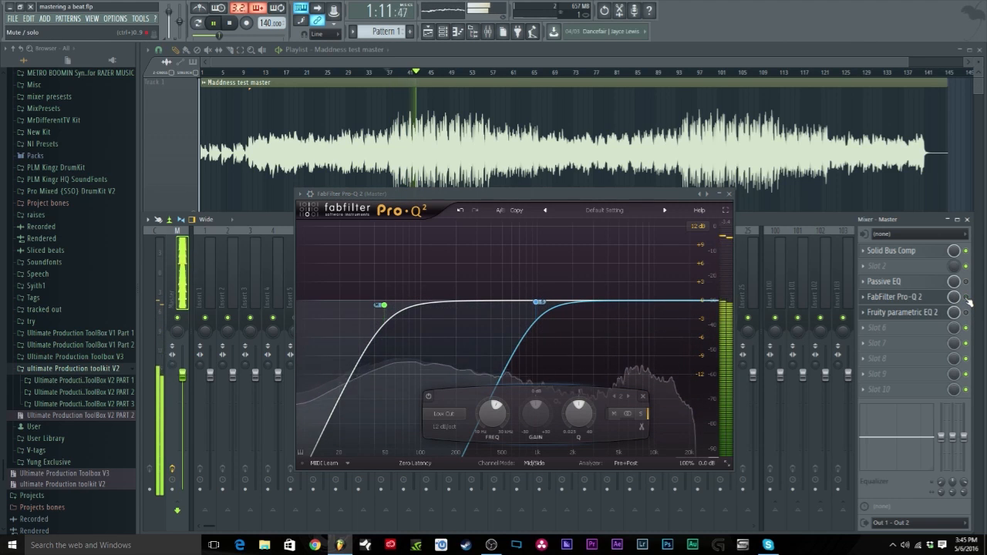
{"action": "left_click", "coordinate": [966, 298]}
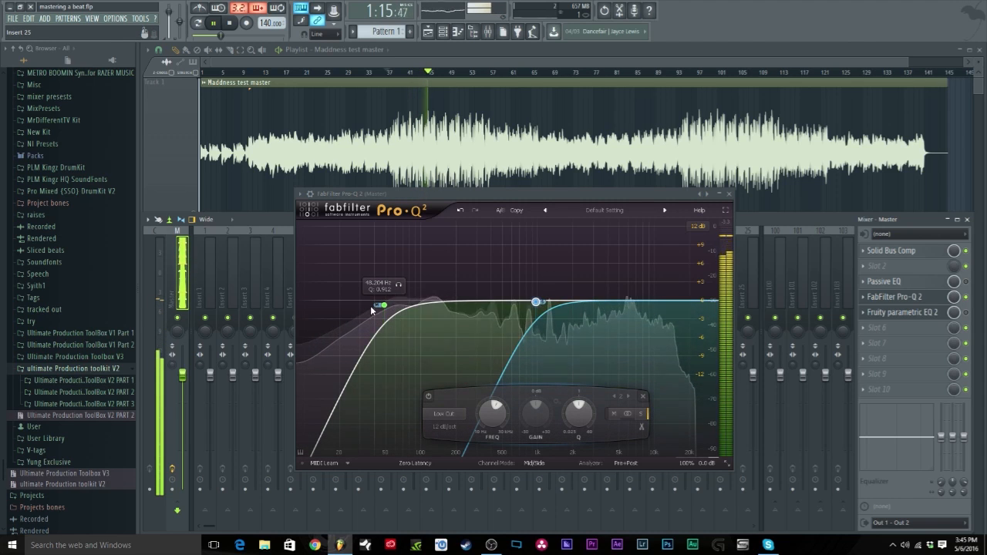
{"action": "key", "text": "space"}
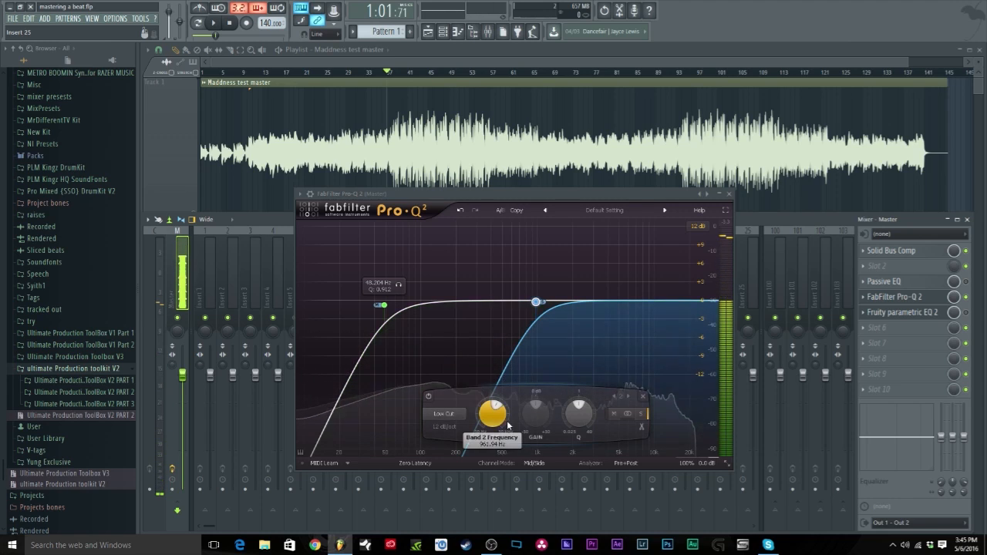
Set the Mid low cut's frequency to 20 Hz
{"action": "double_click", "coordinate": [491, 413]}
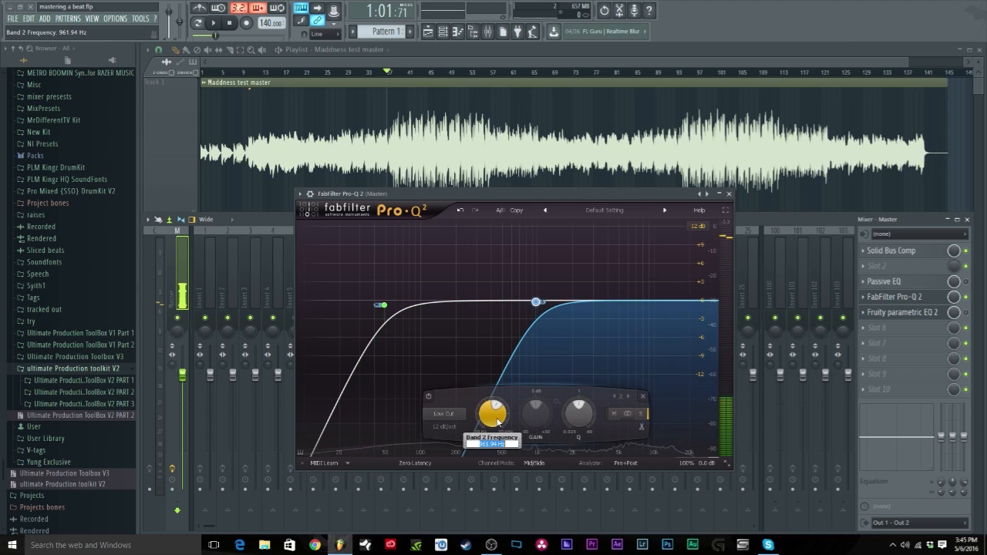
{"action": "left_click", "coordinate": [383, 305]}
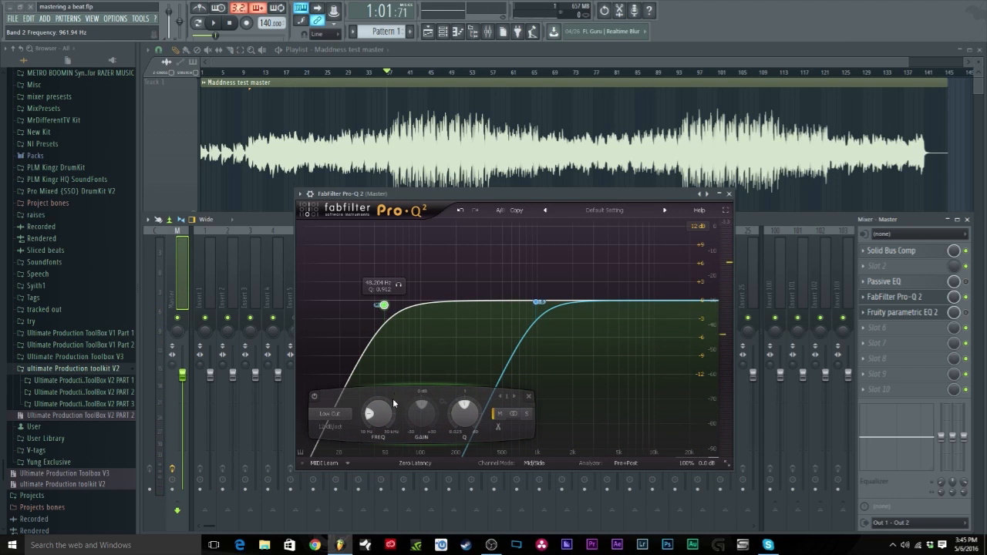
{"action": "double_click", "coordinate": [381, 422]}
{"action": "type", "text": "20"}
{"action": "key", "text": "Return"}
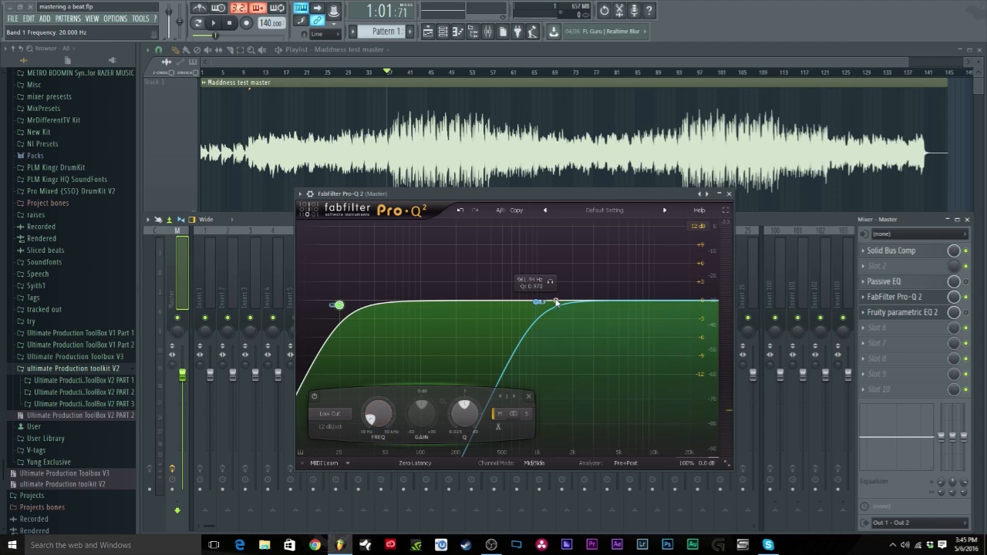
Set the Side low cut's frequency to 250 Hz and play the track to audition both cuts
{"action": "double_click", "coordinate": [537, 301]}
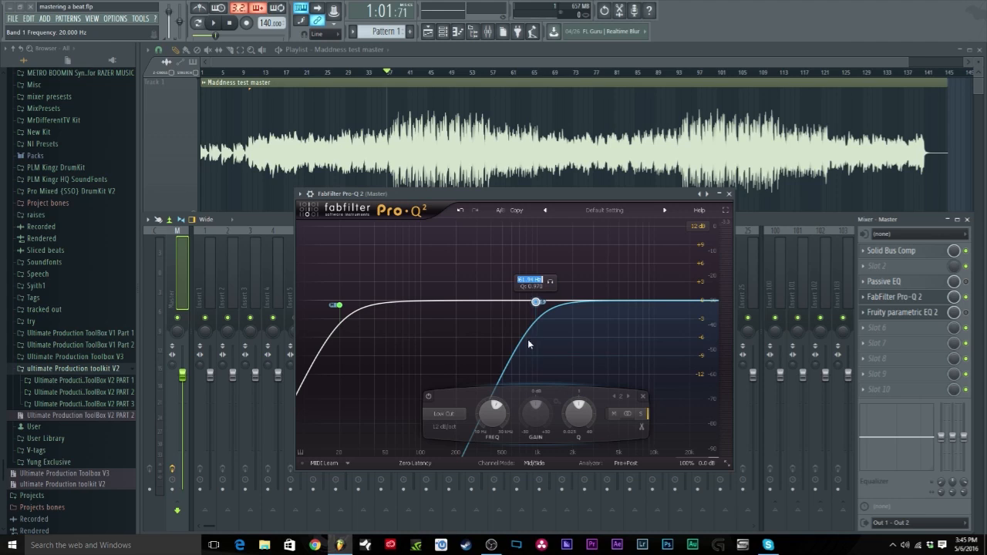
{"action": "double_click", "coordinate": [498, 424]}
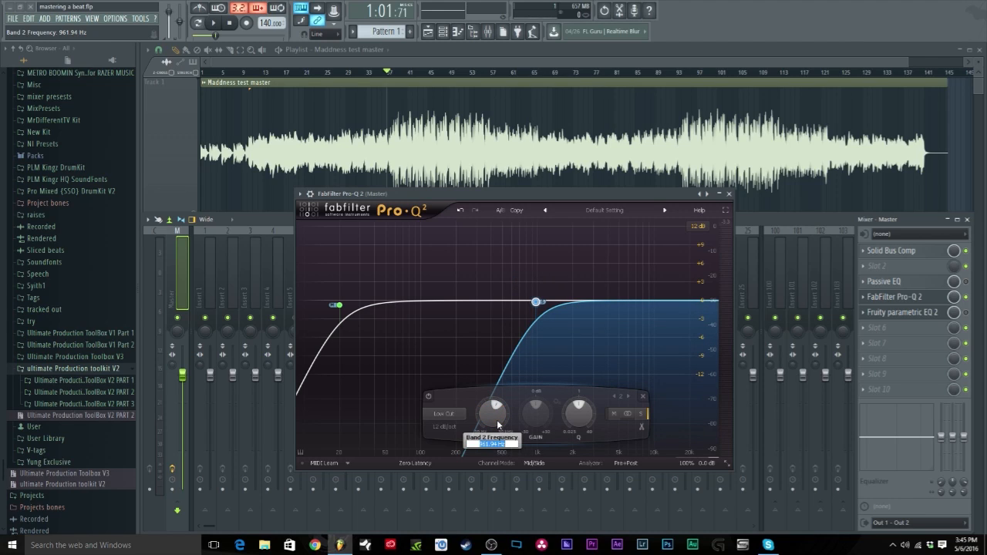
{"action": "key", "text": "Return"}
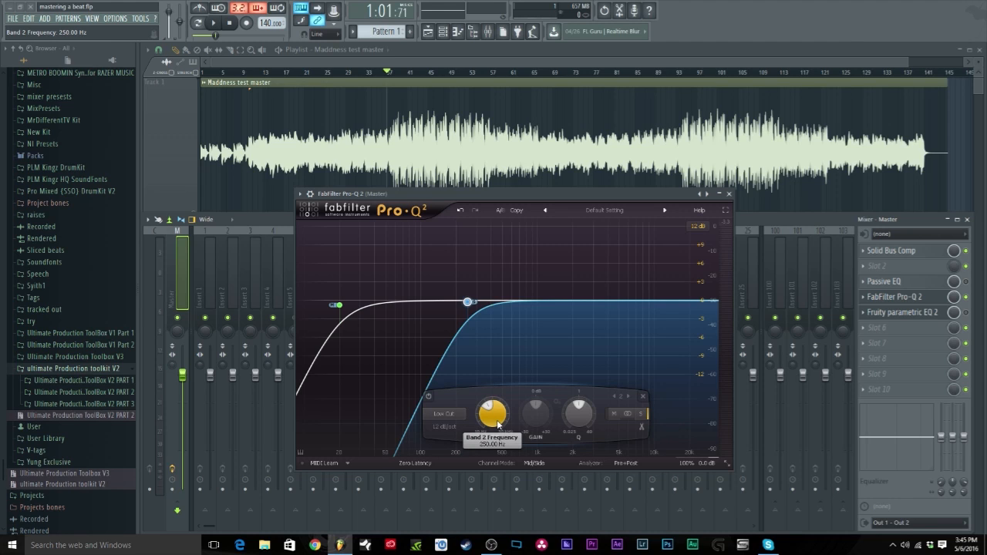
{"action": "key", "text": "space"}
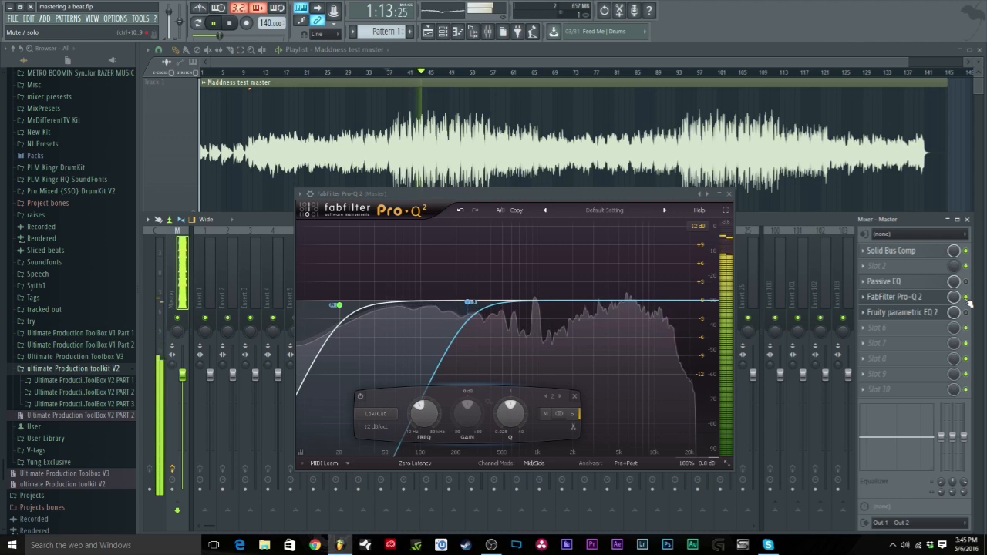
{"action": "key", "text": "space"}
Add a third Bell band in Pro-Q 2, assign it to the Mid channel and set its frequency to 390 Hz to match the Passive EQ
{"action": "left_click", "coordinate": [548, 302]}
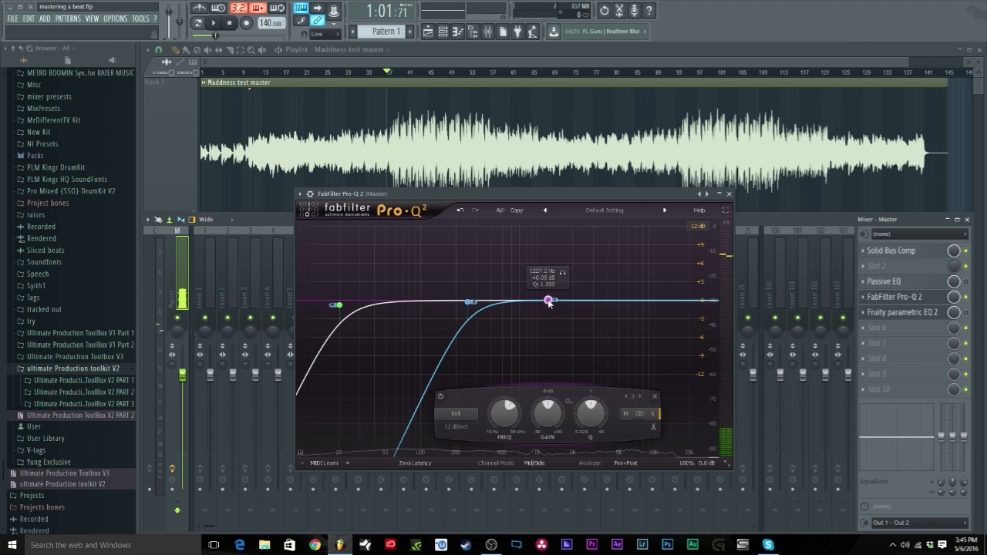
{"action": "left_click_drag", "start_coordinate": [549, 301], "coordinate": [543, 300]}
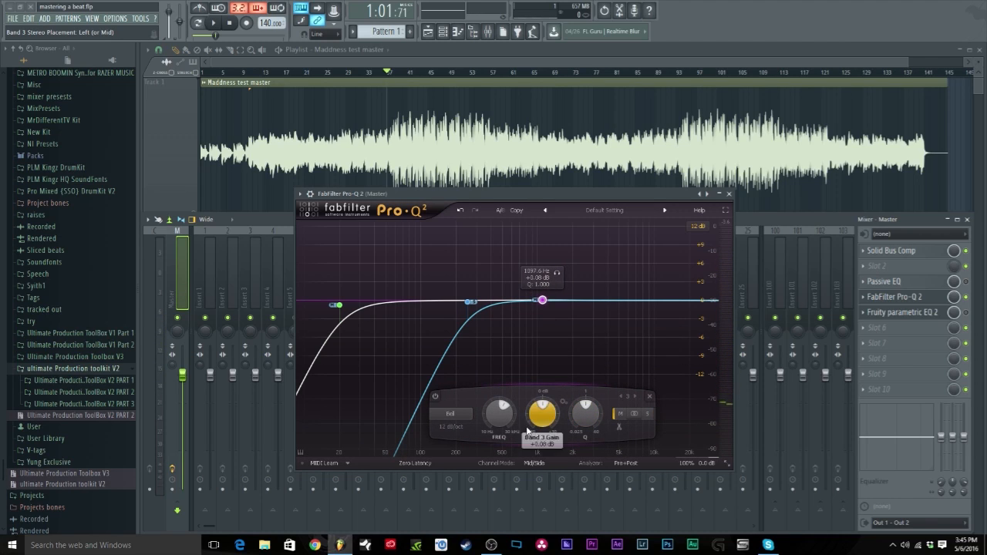
{"action": "mouse_move", "coordinate": [505, 426]}
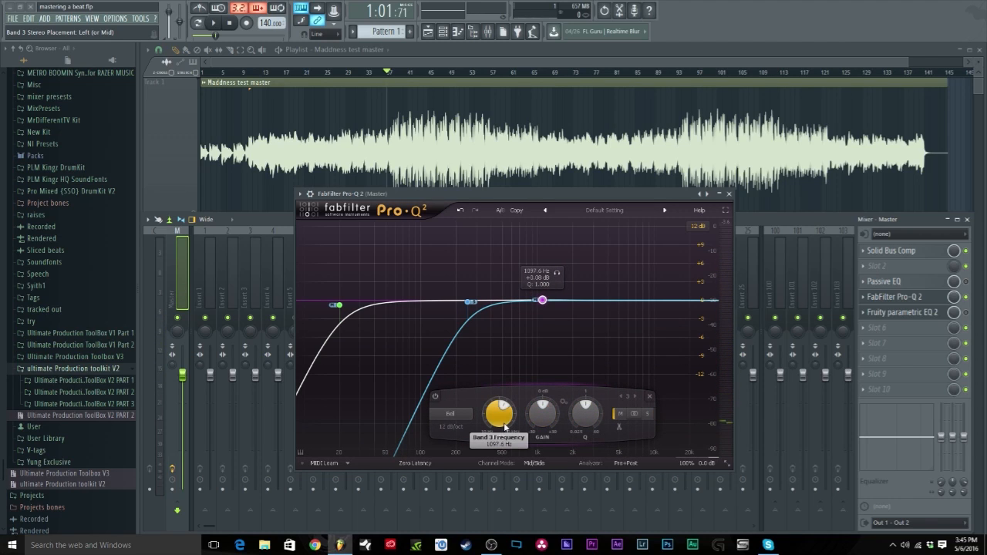
{"action": "left_click", "coordinate": [887, 283]}
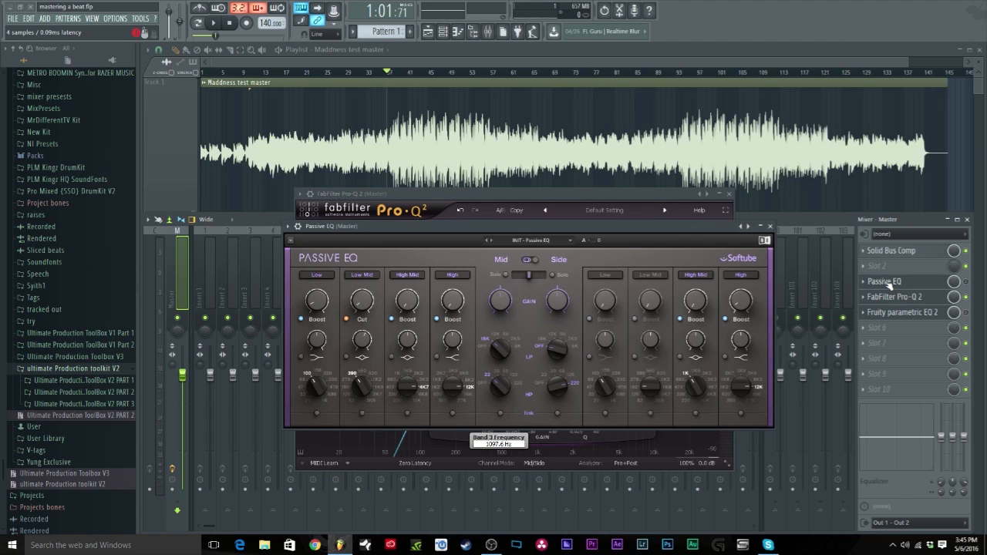
{"action": "left_click", "coordinate": [887, 282]}
{"action": "double_click", "coordinate": [502, 421]}
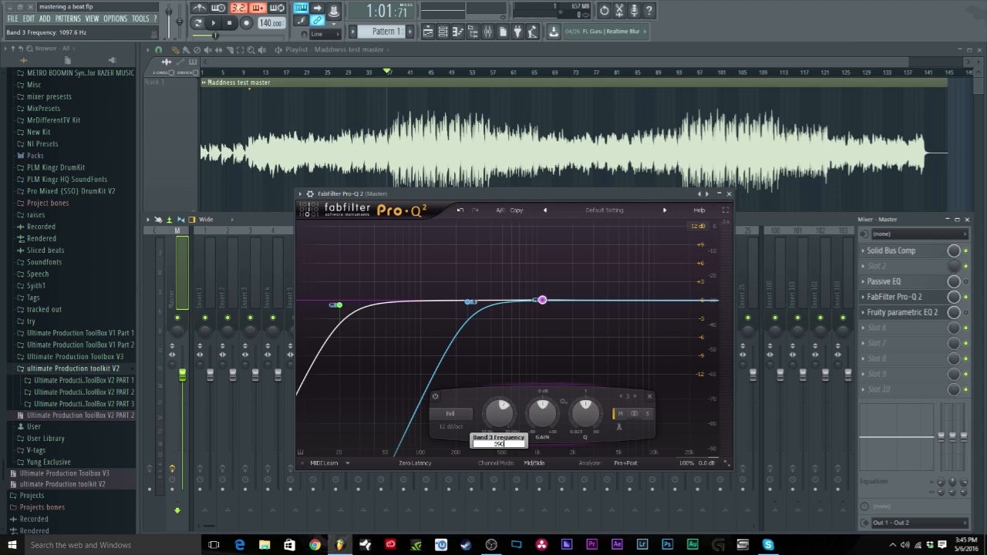
{"action": "type", "text": "390"}
{"action": "key", "text": "Return"}
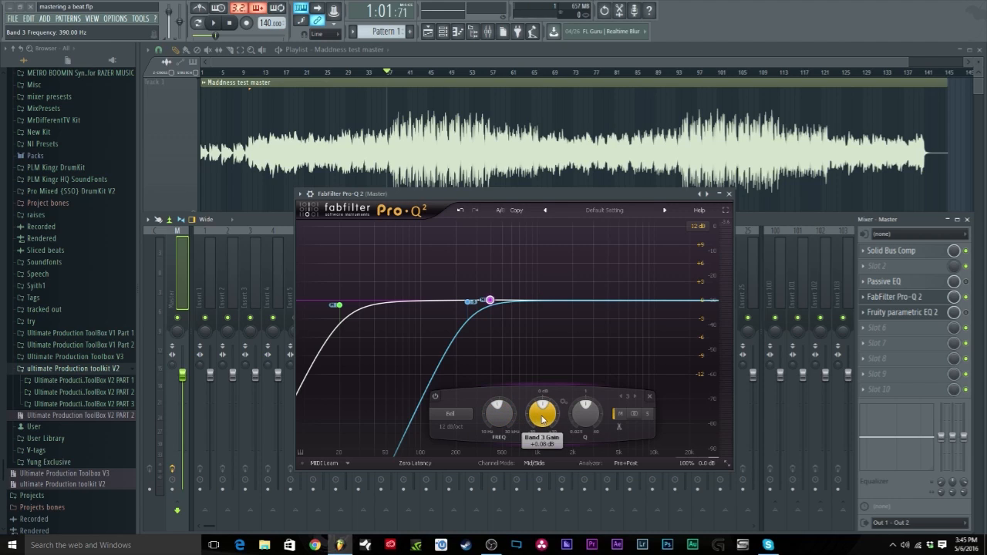
Raise the 390 Hz Mid band's gain to about +1.2 dB and widen its Q to about 0.586
{"action": "scroll", "coordinate": [542, 418], "scroll_direction": "up", "scroll_amount": 5}
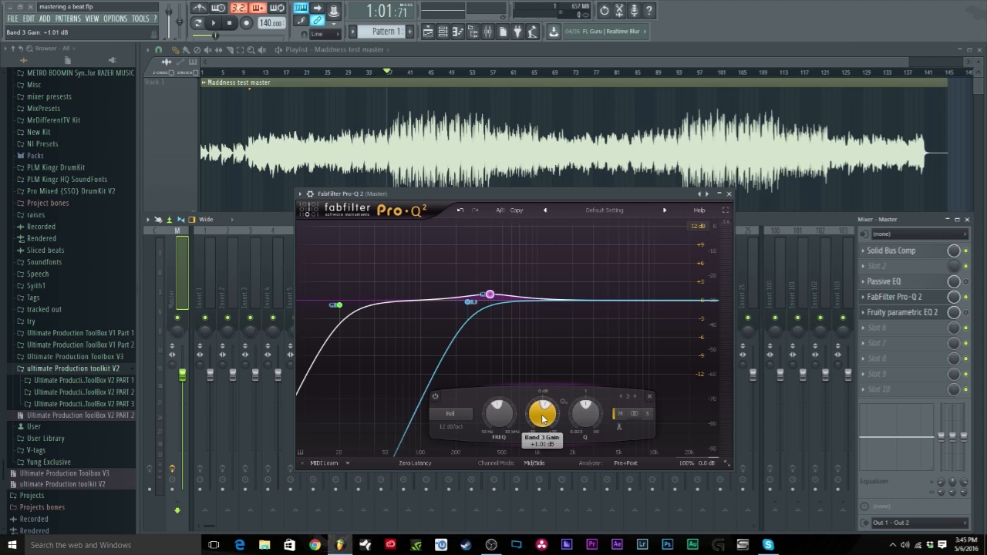
{"action": "scroll", "coordinate": [542, 418], "scroll_direction": "up", "scroll_amount": 1}
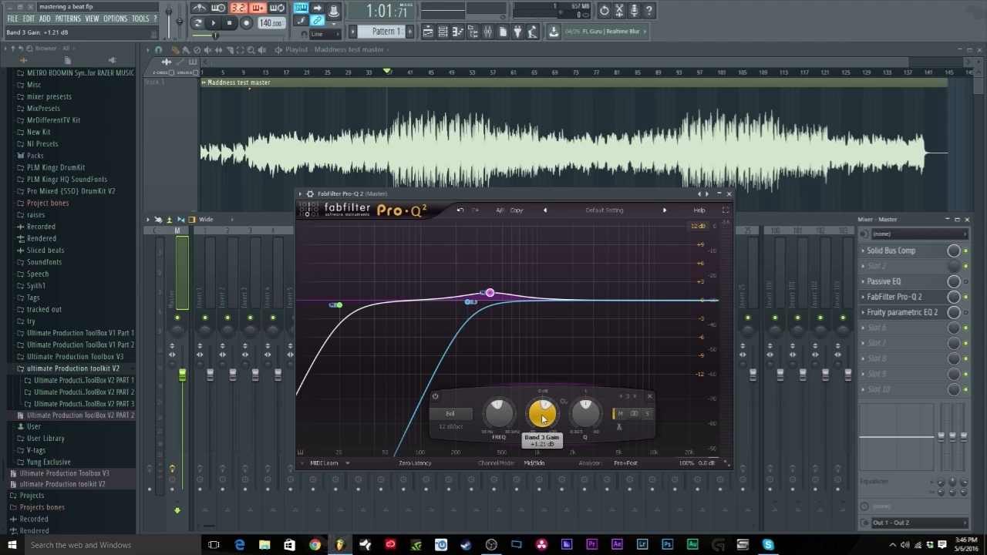
{"action": "scroll", "coordinate": [585, 422], "scroll_direction": "down", "scroll_amount": 5}
{"action": "scroll", "coordinate": [585, 422], "scroll_direction": "down", "scroll_amount": 1}
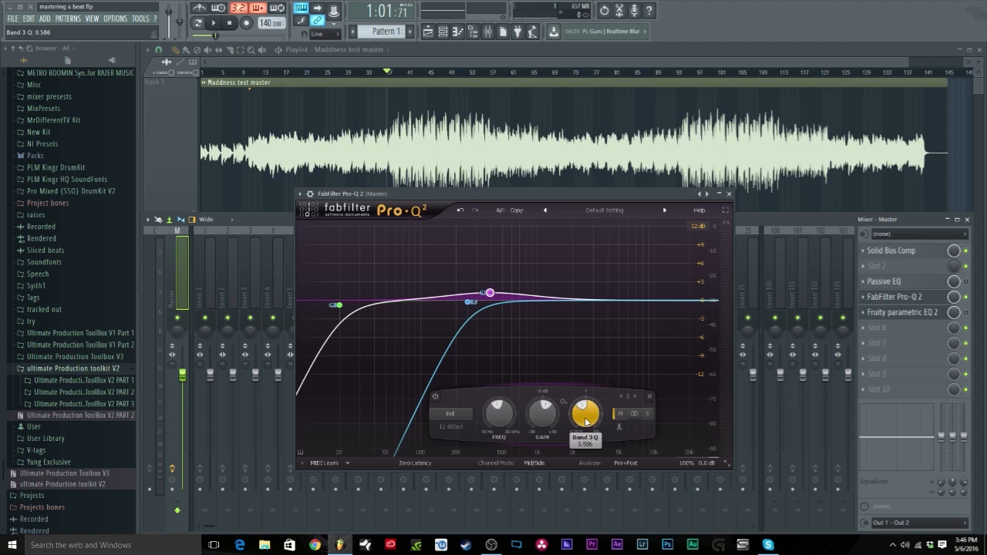
Check the Passive EQ's Side high band, then add a fourth Pro-Q 2 band as a 12 kHz High Shelf on the Side channel
{"action": "left_click", "coordinate": [943, 283]}
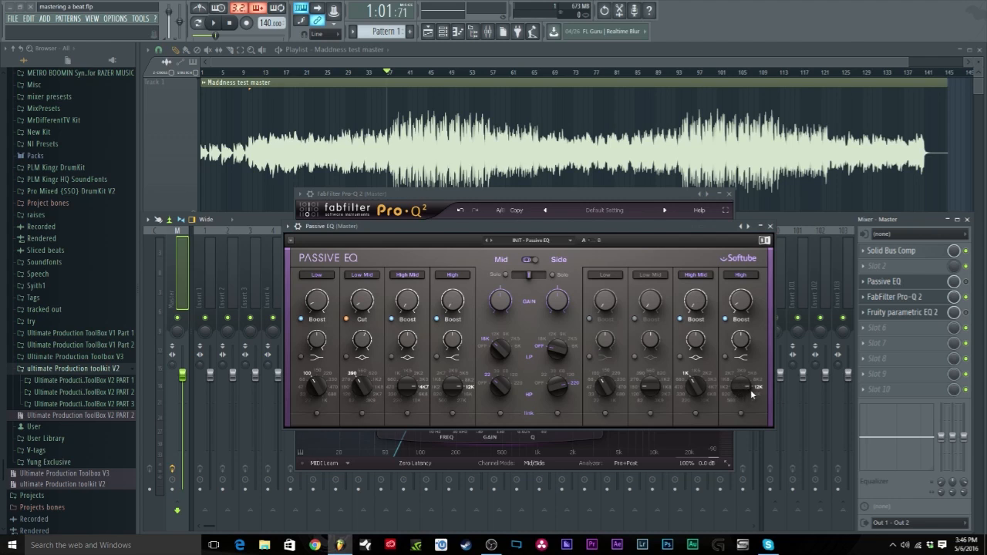
{"action": "left_click", "coordinate": [769, 227]}
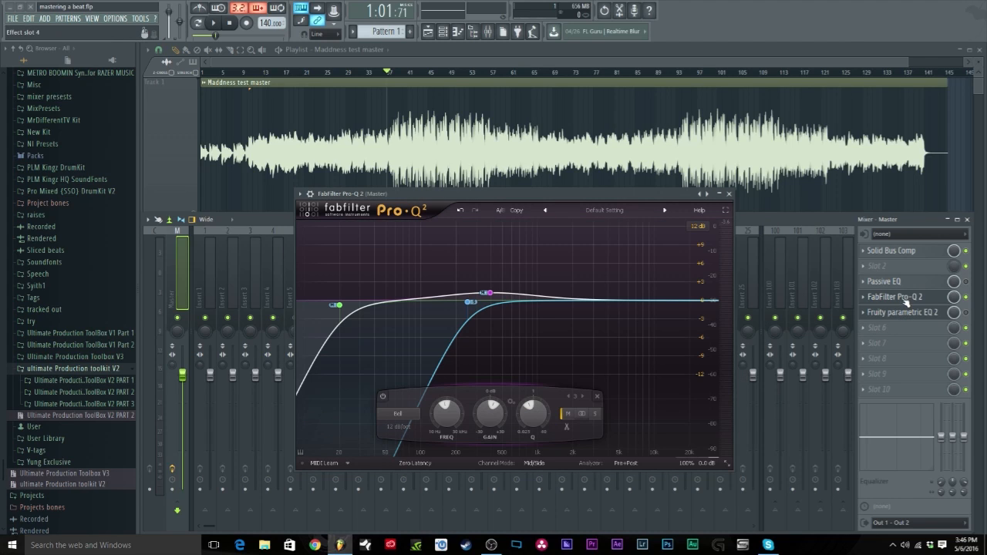
{"action": "left_click", "coordinate": [630, 301]}
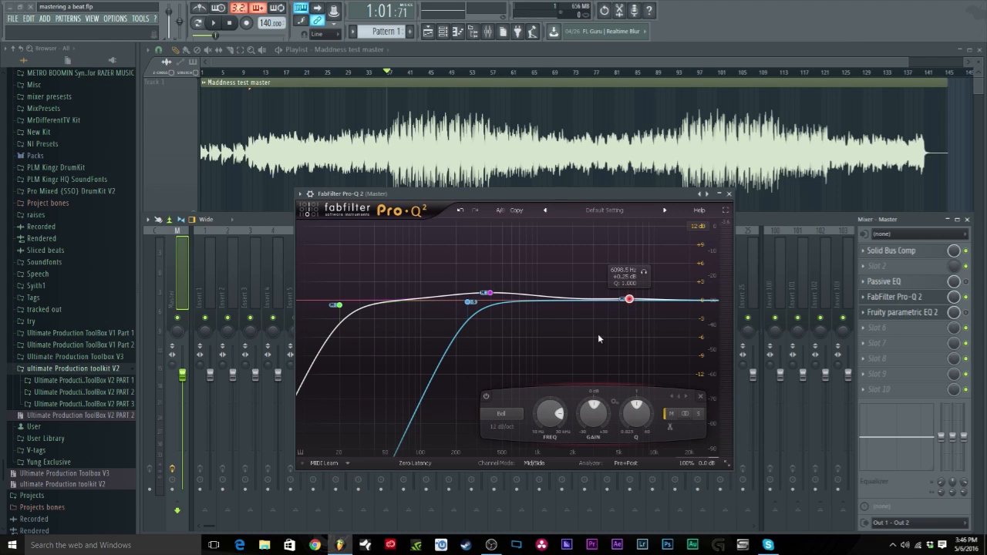
{"action": "left_click", "coordinate": [501, 414]}
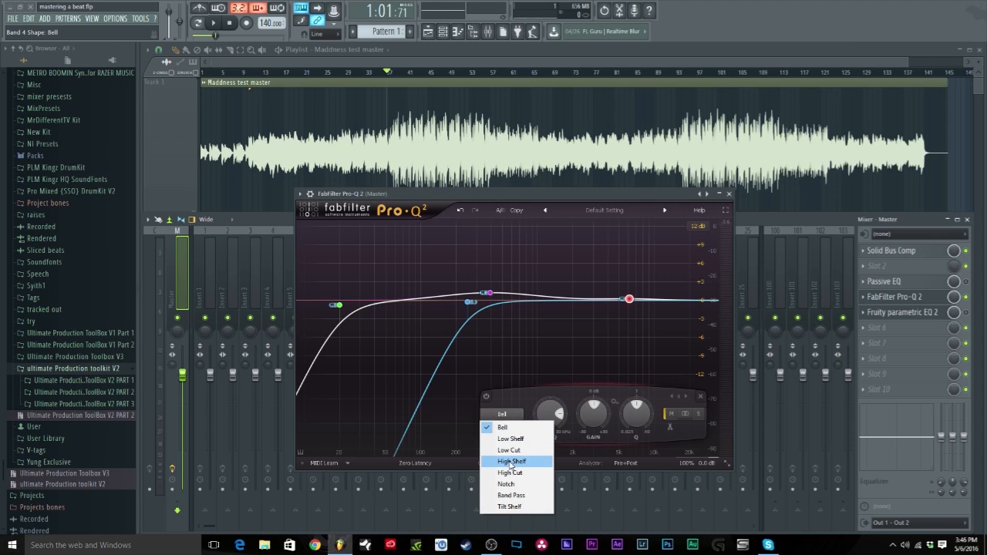
{"action": "left_click", "coordinate": [511, 462]}
{"action": "double_click", "coordinate": [551, 424]}
{"action": "type", "text": "12k"}
{"action": "key", "text": "Return"}
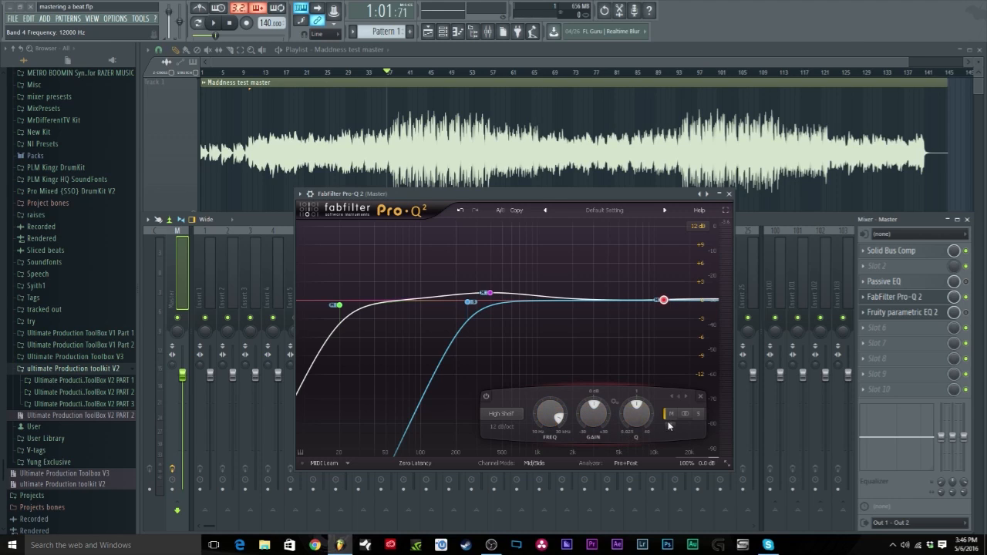
{"action": "left_click", "coordinate": [698, 414]}
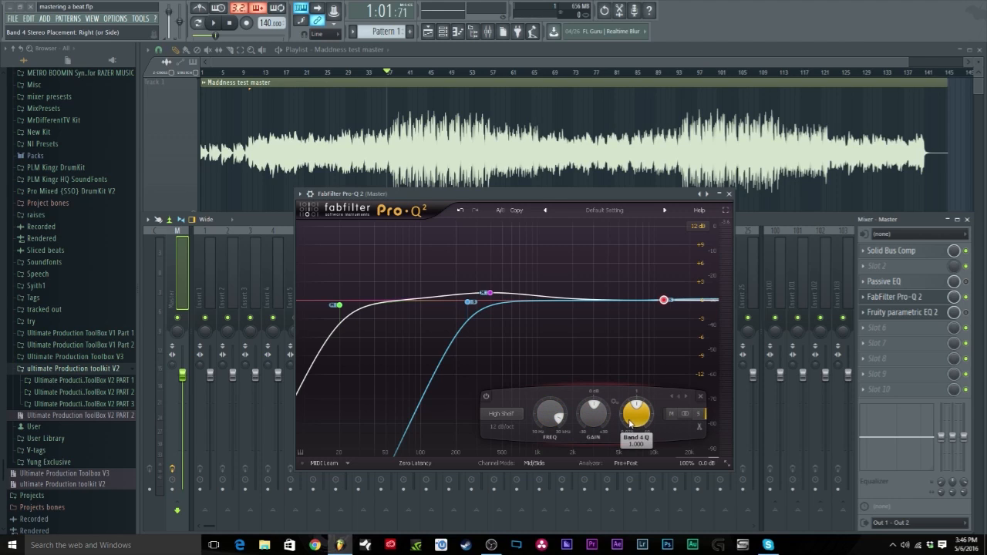
Raise the Side high shelf's gain to about +1.34 dB and its Q to about 1.255
{"action": "scroll", "coordinate": [629, 419], "scroll_direction": "up", "scroll_amount": 2}
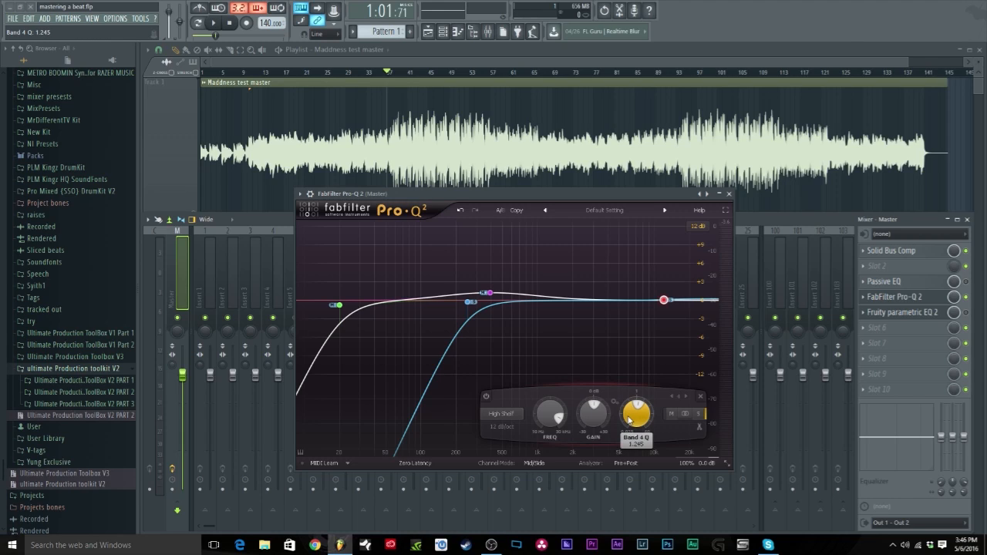
{"action": "scroll", "coordinate": [587, 426], "scroll_direction": "up", "scroll_amount": 1}
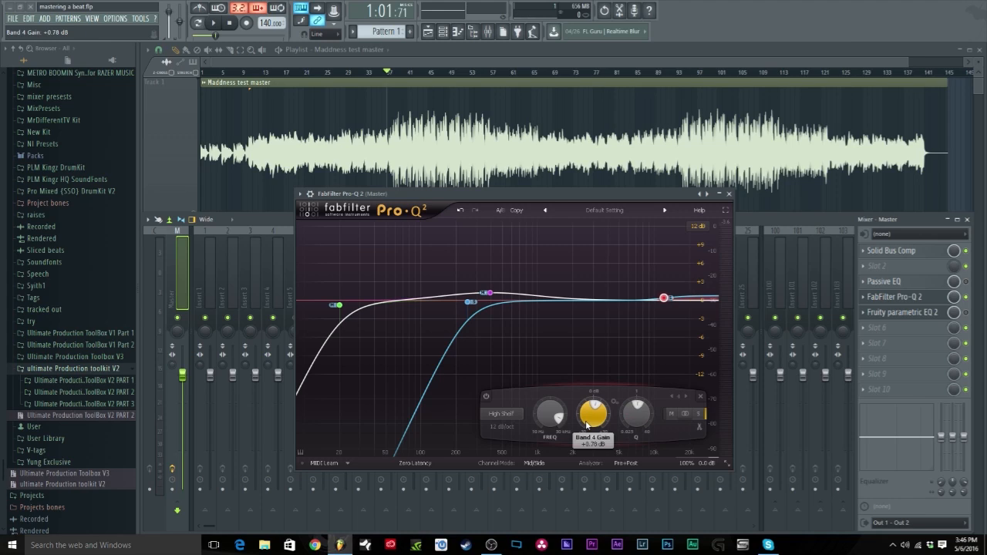
{"action": "scroll", "coordinate": [587, 425], "scroll_direction": "up", "scroll_amount": 1}
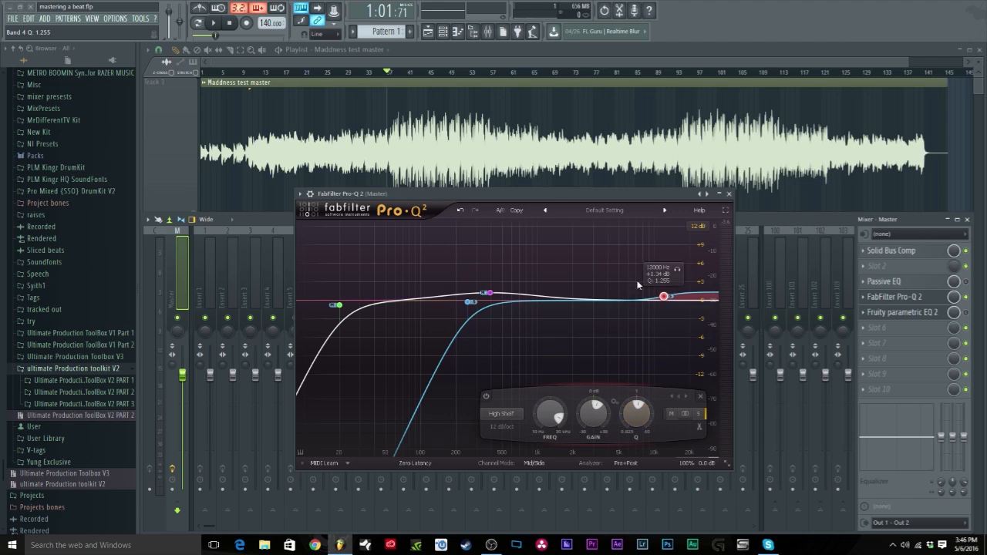
Review the Passive EQ's Mid and Side bands and play the track to audition the matching Pro-Q 2 curves
{"action": "left_click", "coordinate": [886, 282]}
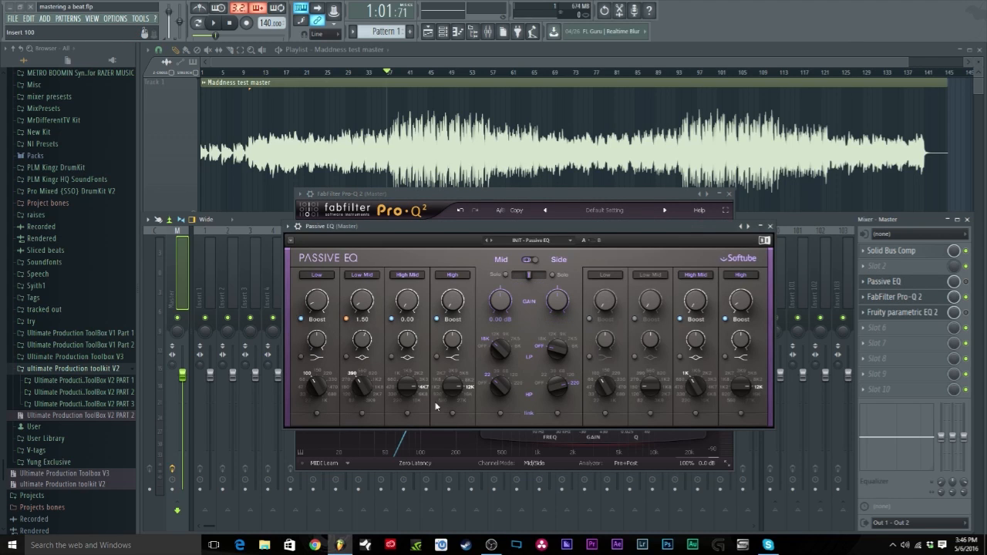
{"action": "left_click", "coordinate": [770, 226]}
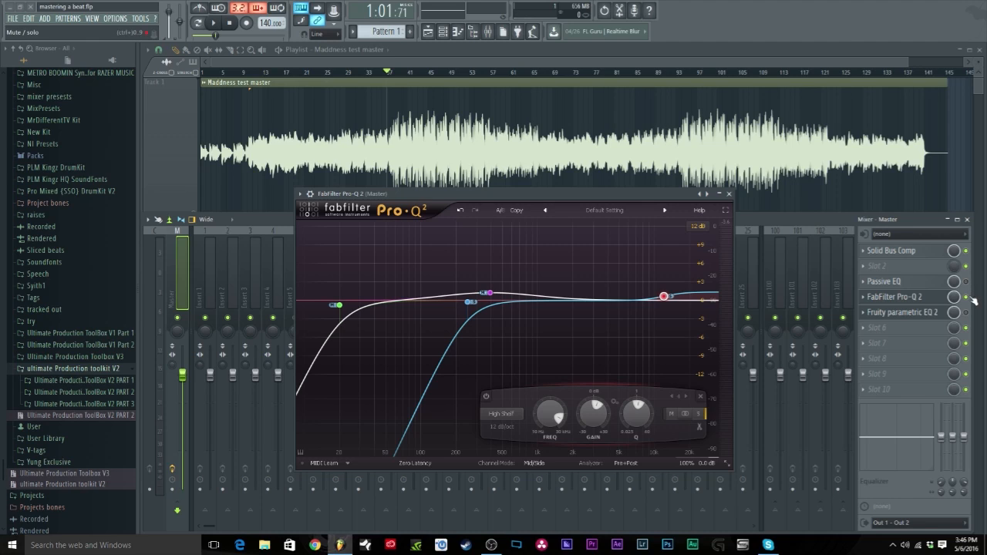
{"action": "key", "text": "space"}
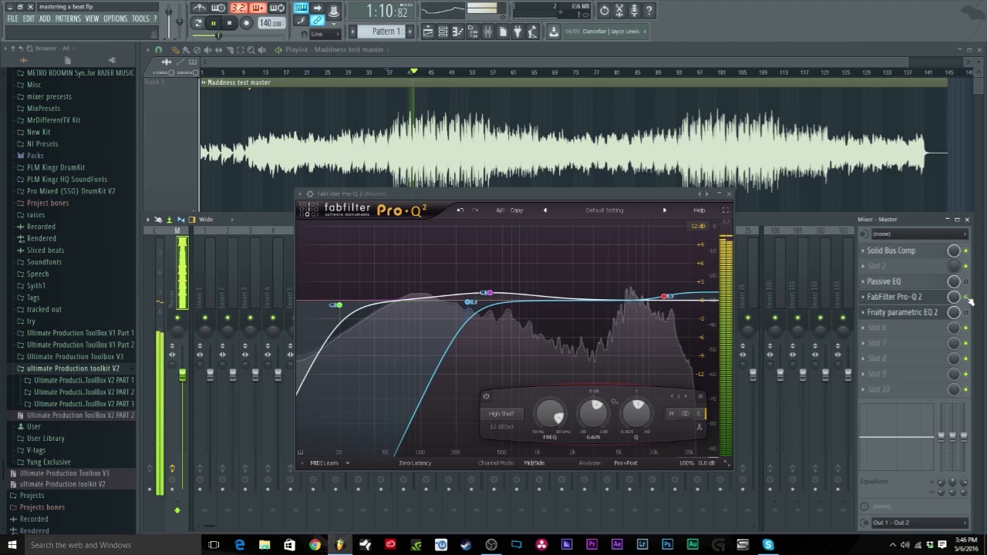
{"action": "key", "text": "space"}
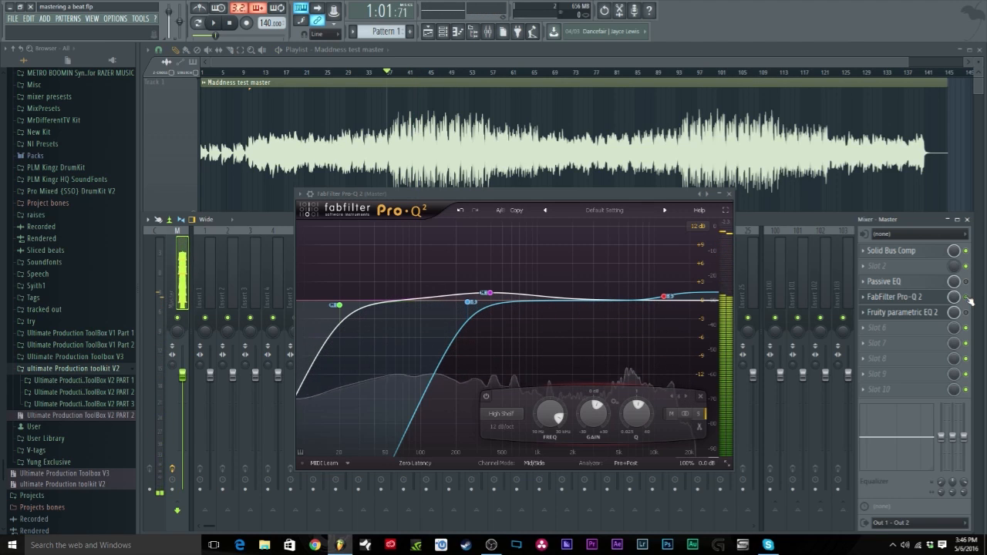
{"action": "left_click", "coordinate": [883, 282]}
{"action": "left_click", "coordinate": [882, 284]}
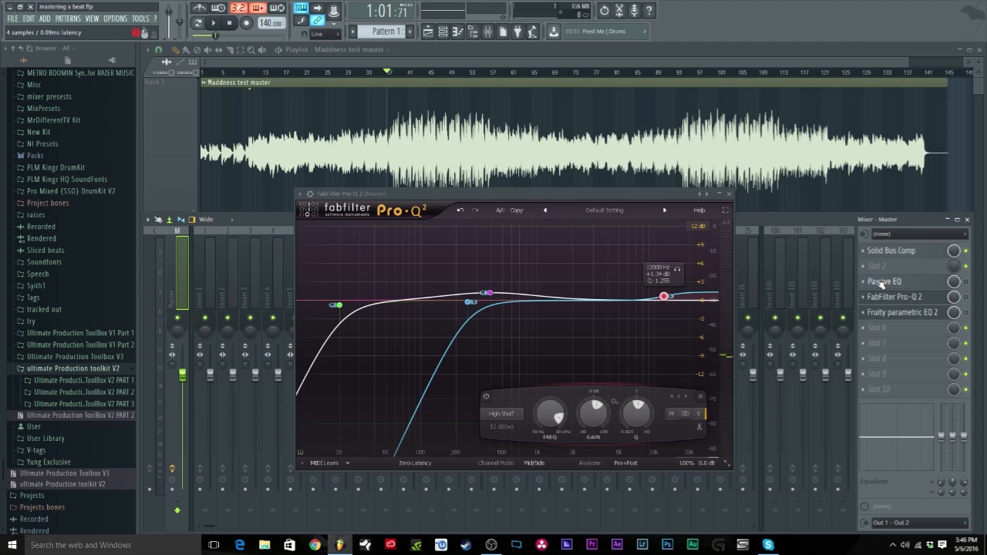
{"action": "left_click", "coordinate": [882, 283]}
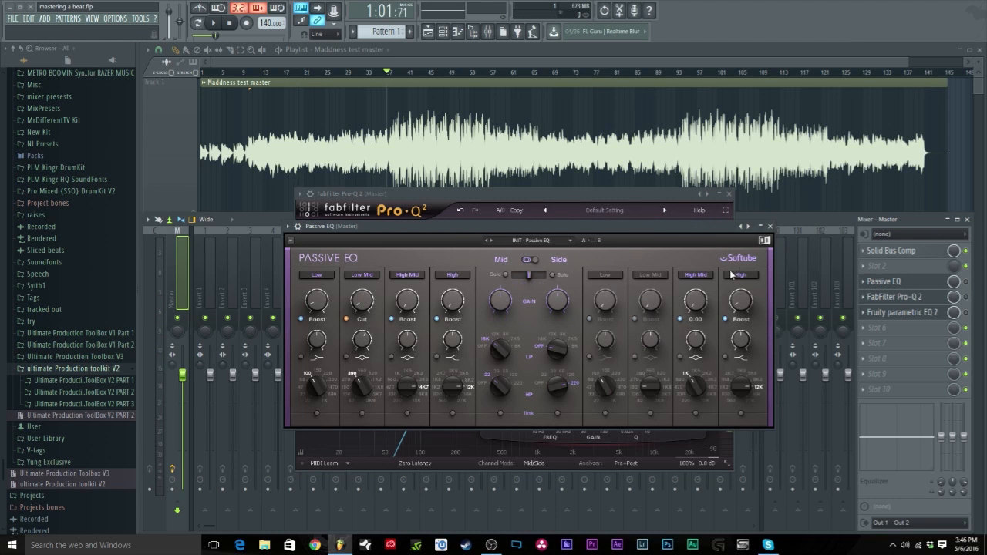
{"action": "left_click", "coordinate": [883, 282]}
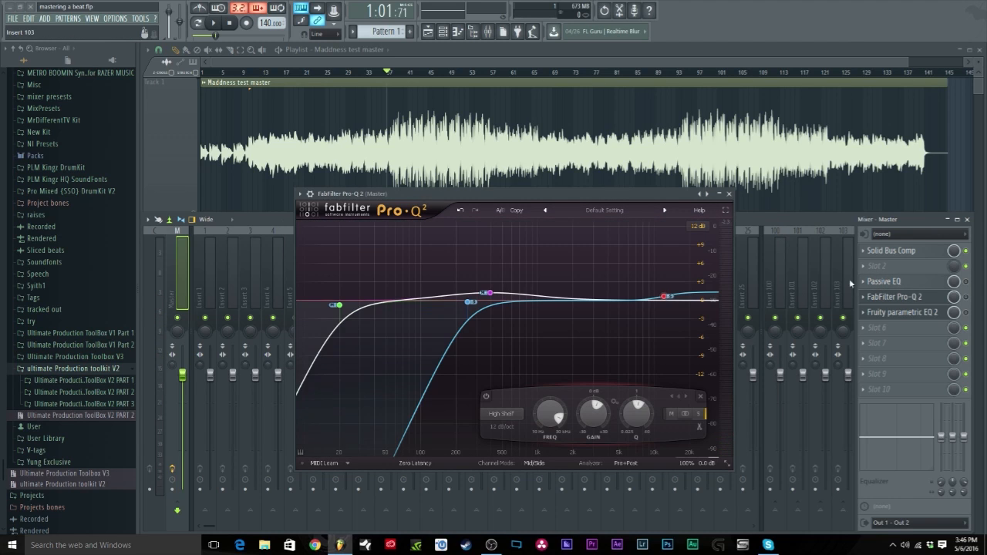
Enable Fruity parametric EQ 2 on the master, close the Pro-Q 2 window and detach the parametric EQ's window
{"action": "left_click", "coordinate": [965, 313]}
{"action": "left_click", "coordinate": [935, 314]}
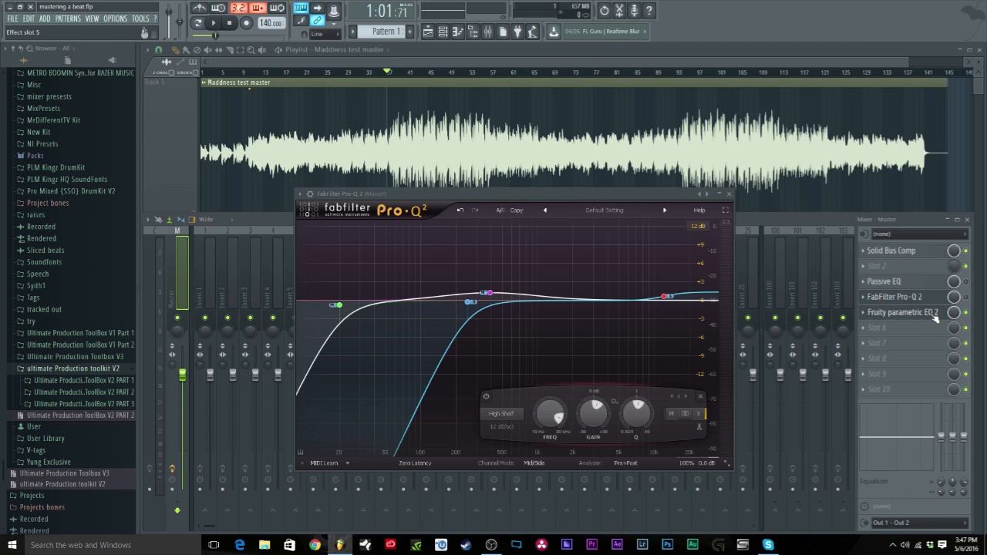
{"action": "left_click", "coordinate": [729, 194]}
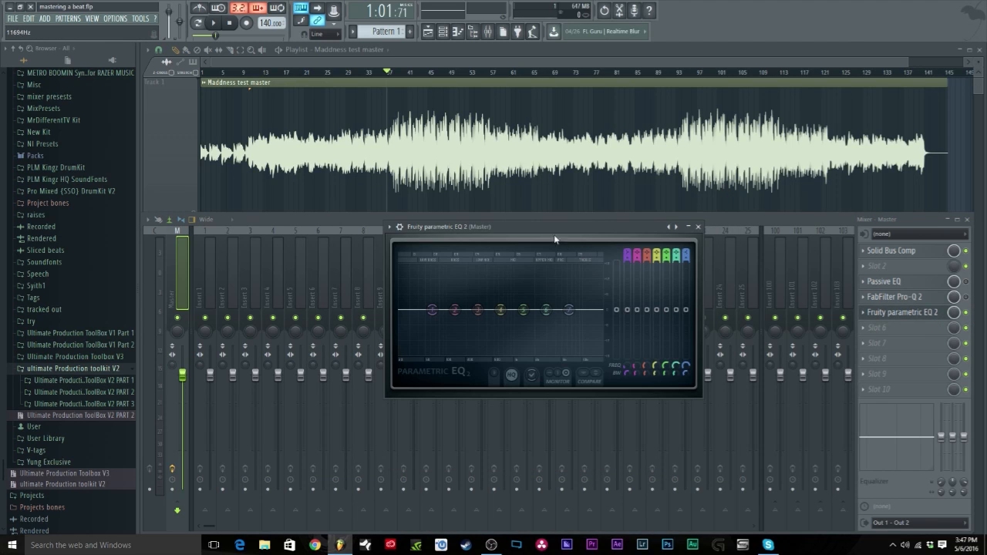
{"action": "left_click_drag", "start_coordinate": [543, 227], "coordinate": [476, 222]}
{"action": "left_click", "coordinate": [332, 220]}
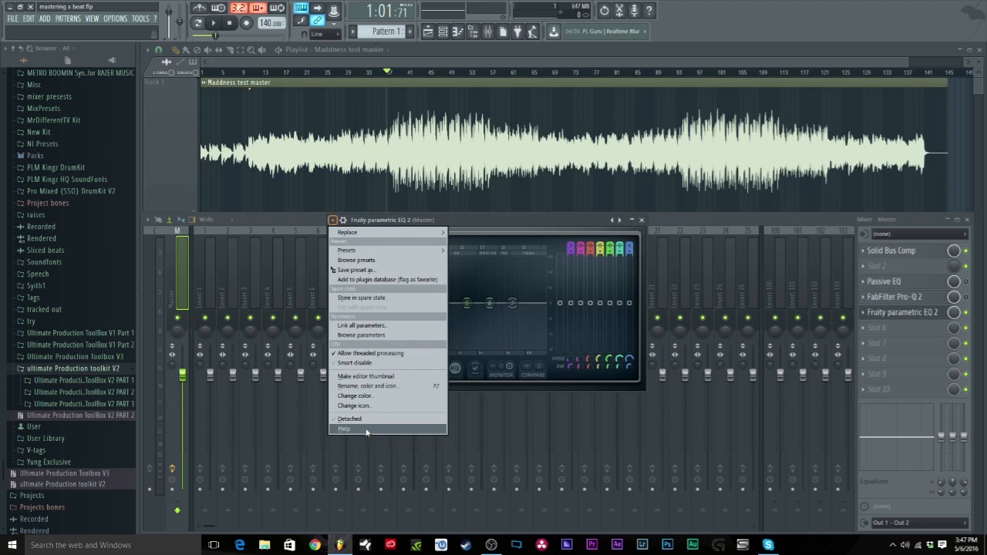
{"action": "left_click", "coordinate": [362, 422]}
{"action": "left_click_drag", "start_coordinate": [433, 221], "coordinate": [474, 265]}
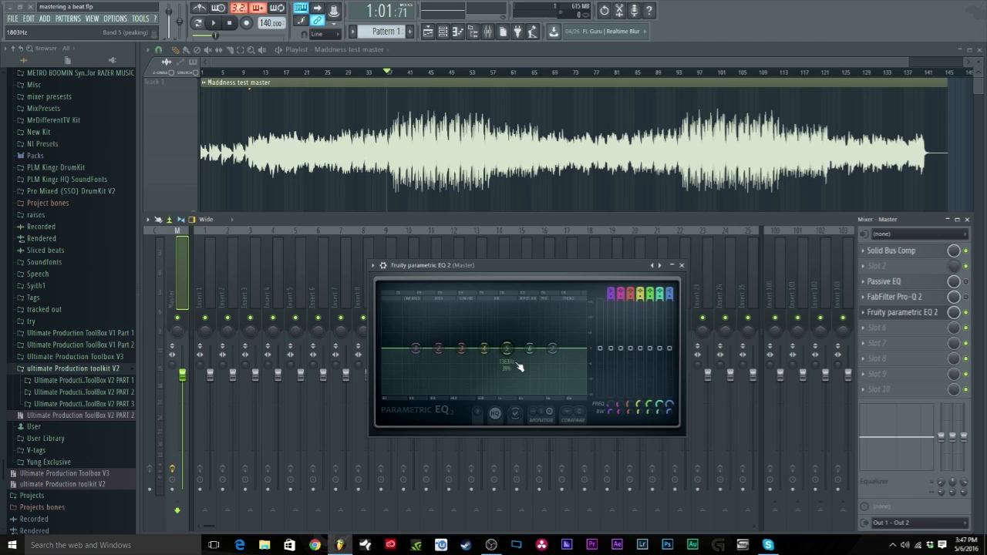
Switch Fruity parametric EQ 2 to its next preset, which cuts the extreme lows and highs
{"action": "left_click", "coordinate": [887, 328]}
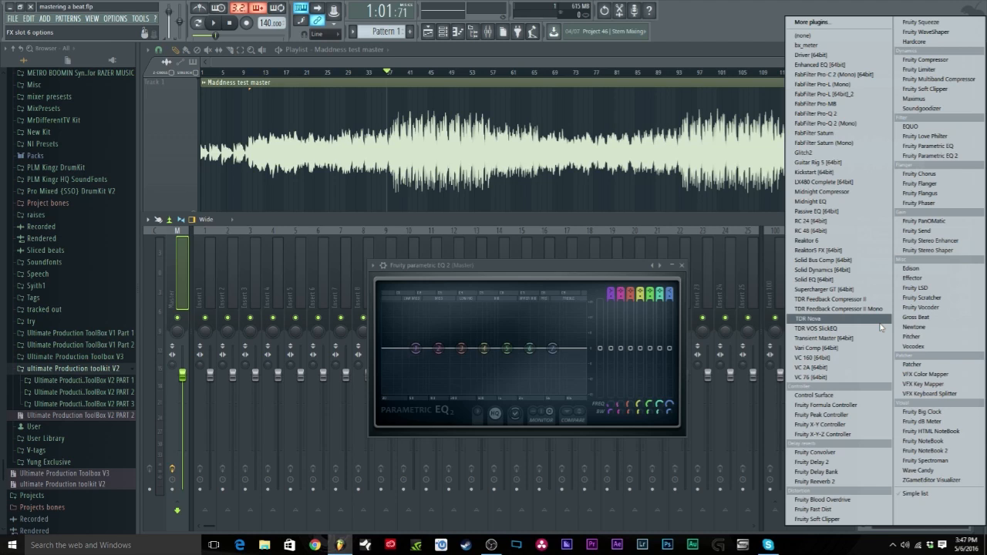
{"action": "left_click", "coordinate": [554, 260]}
{"action": "left_click_drag", "start_coordinate": [541, 271], "coordinate": [479, 235]}
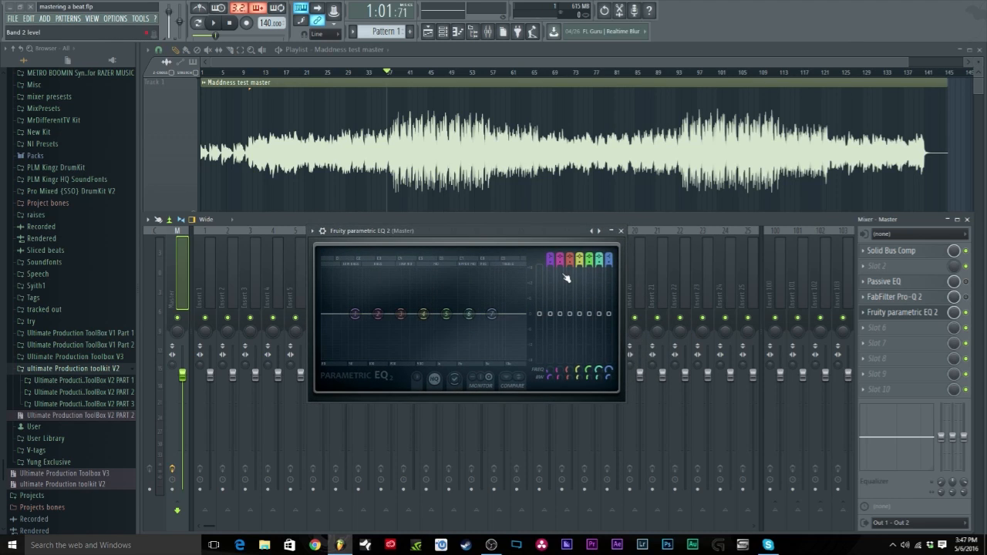
{"action": "left_click", "coordinate": [601, 231]}
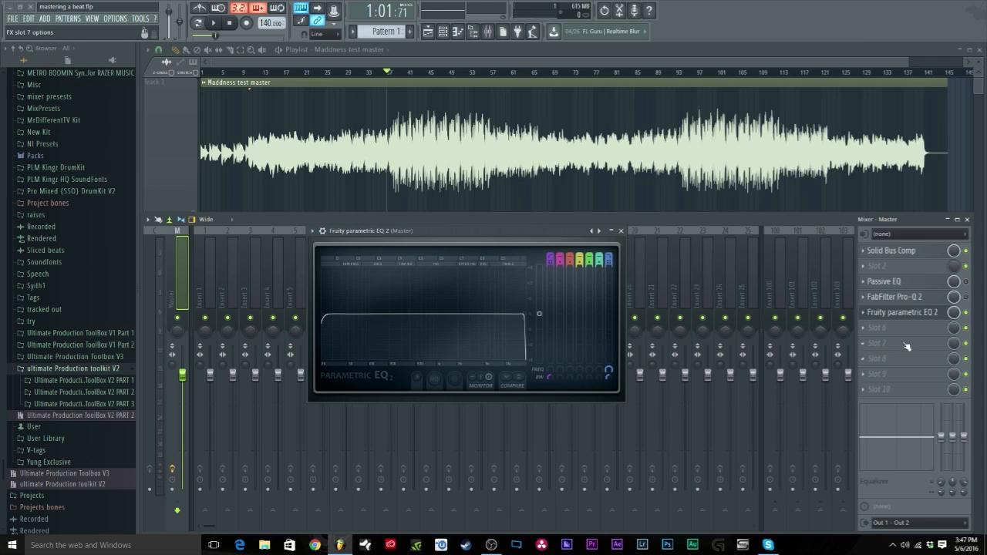
Load a second Fruity Parametric EQ 2 into master effect slot 6 and arrange the two EQ windows apart from each other
{"action": "left_click", "coordinate": [883, 328]}
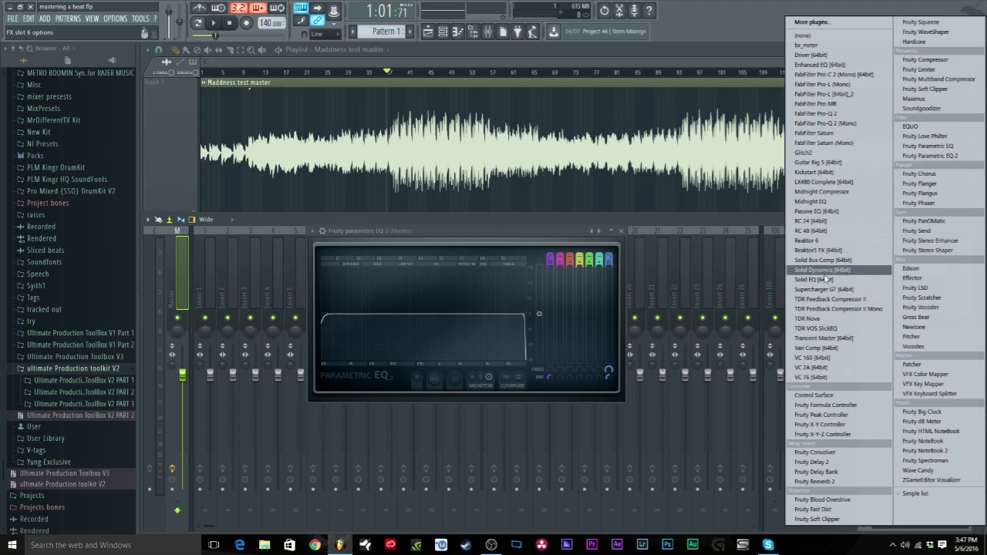
{"action": "left_click", "coordinate": [929, 155]}
{"action": "left_click_drag", "start_coordinate": [415, 193], "coordinate": [664, 267]}
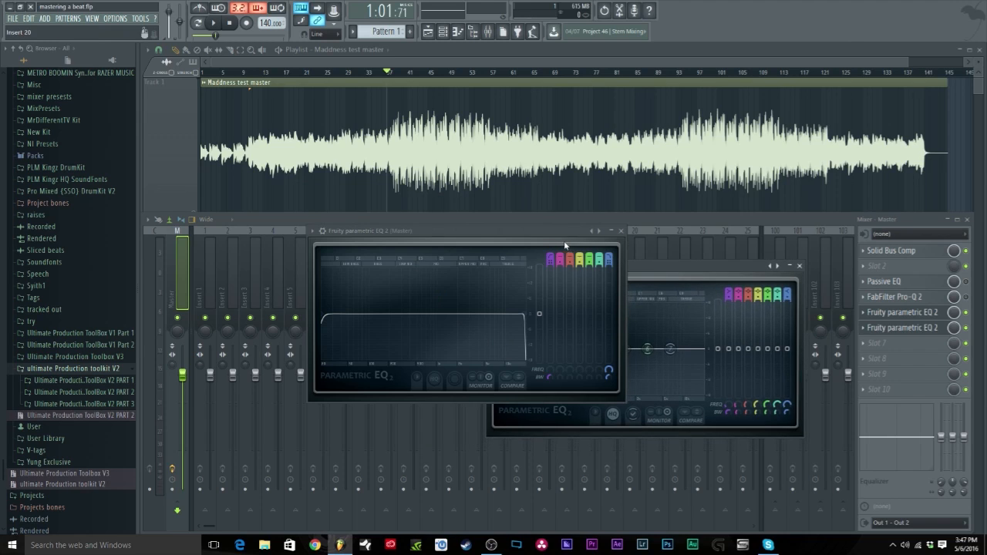
{"action": "left_click_drag", "start_coordinate": [548, 237], "coordinate": [422, 148]}
{"action": "left_click_drag", "start_coordinate": [510, 267], "coordinate": [525, 268]}
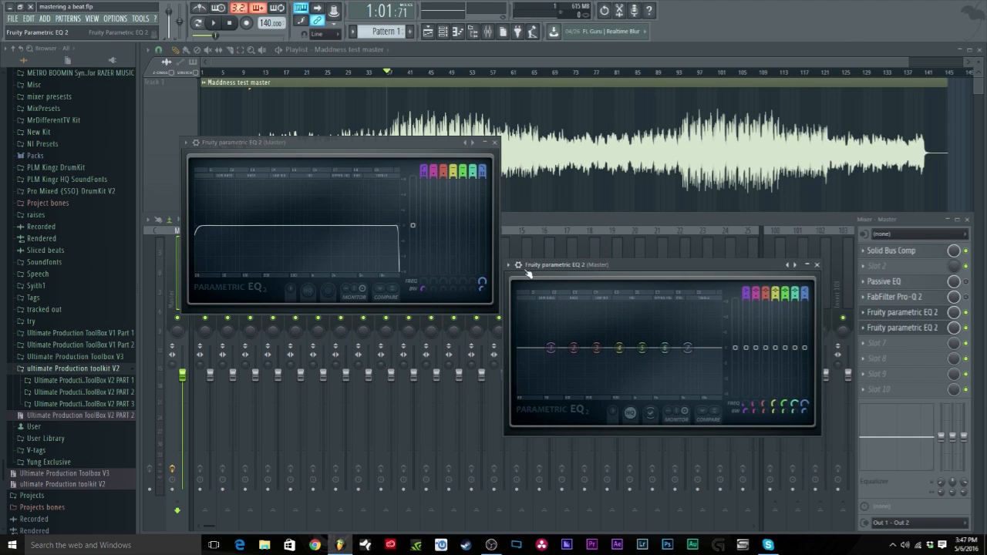
Detach the second Fruity parametric EQ 2's window and give its peaking band 2 a slight boost at about 380 Hz
{"action": "left_click", "coordinate": [509, 266]}
{"action": "left_click", "coordinate": [543, 466]}
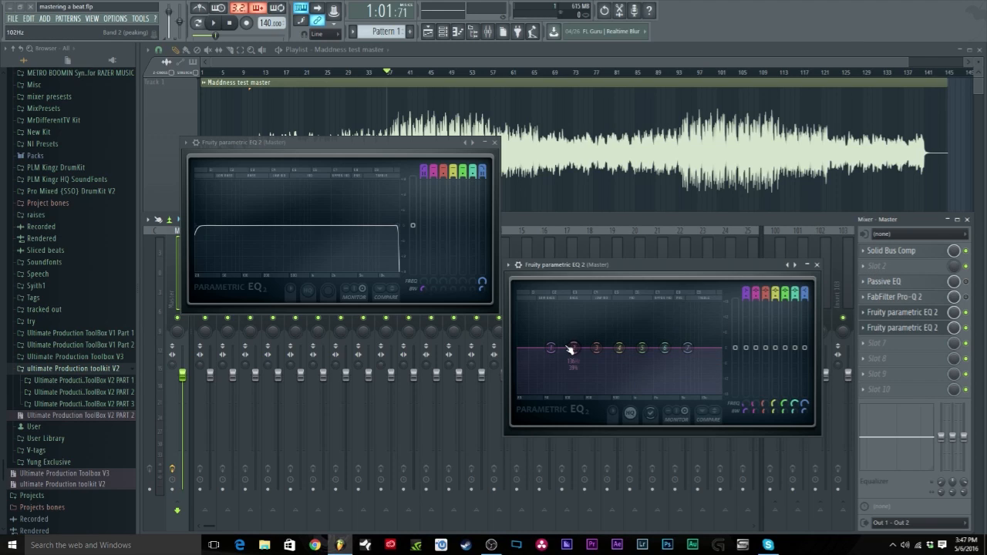
{"action": "left_click_drag", "start_coordinate": [576, 350], "coordinate": [606, 348]}
{"action": "left_click_drag", "start_coordinate": [608, 350], "coordinate": [604, 349]}
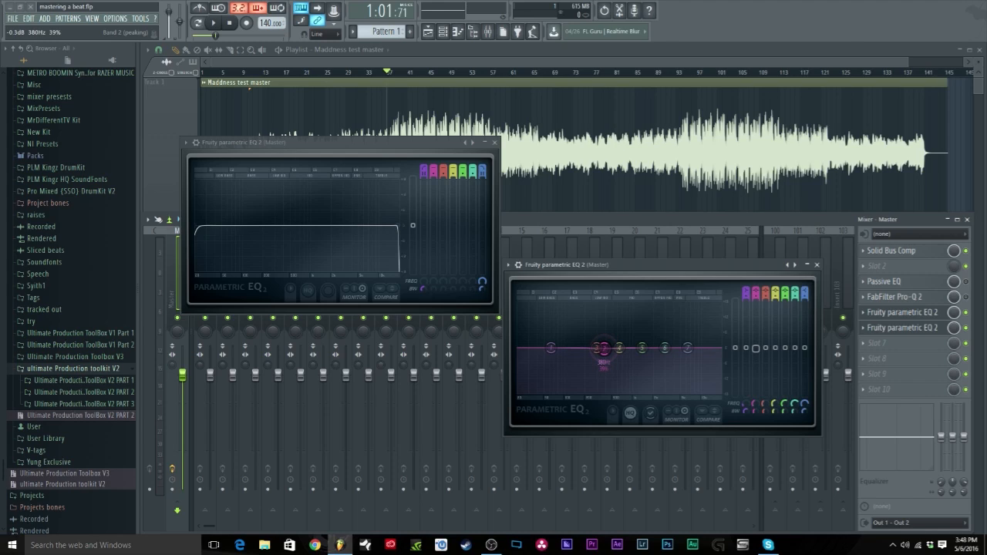
{"action": "left_click_drag", "start_coordinate": [605, 348], "coordinate": [607, 348]}
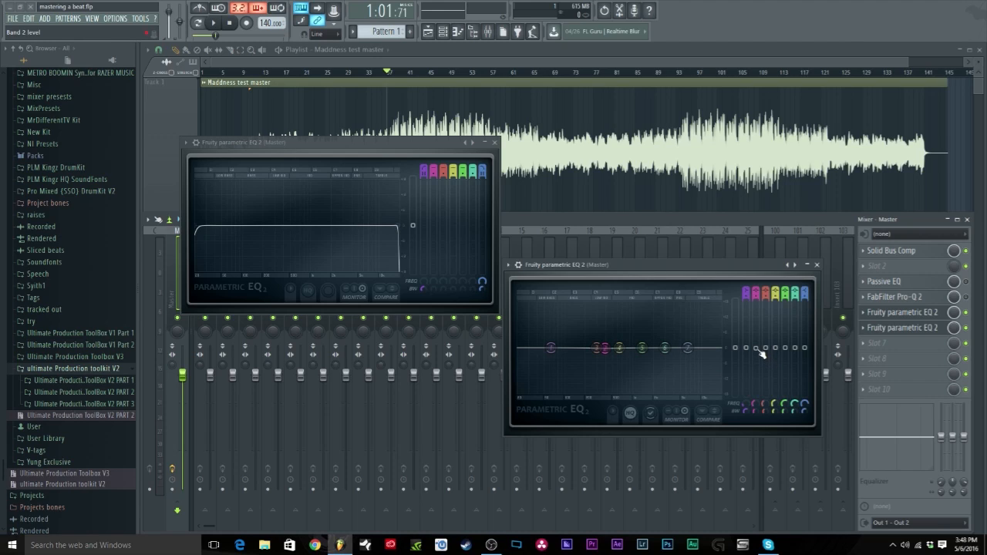
{"action": "scroll", "coordinate": [759, 351], "scroll_direction": "up", "scroll_amount": 3}
{"action": "left_click_drag", "start_coordinate": [608, 346], "coordinate": [606, 349]}
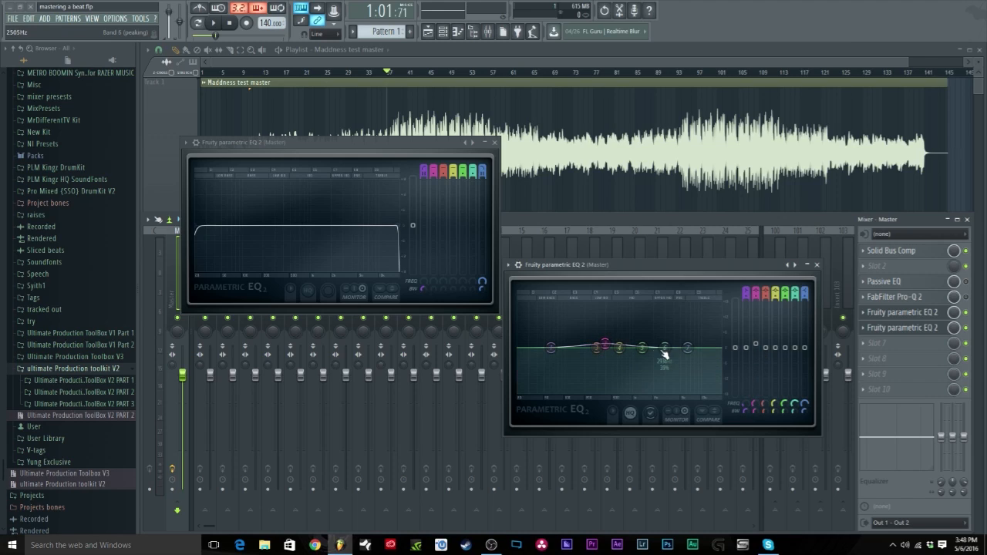
Check the Passive EQ's band settings for reference and bring both parametric EQ windows back to the front
{"action": "left_click", "coordinate": [913, 287]}
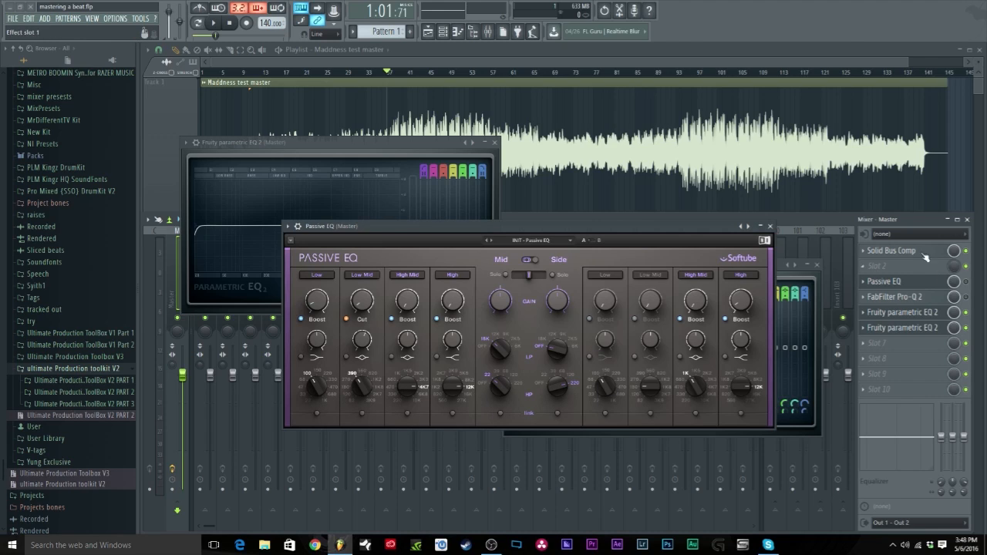
{"action": "left_click", "coordinate": [895, 313]}
{"action": "left_click", "coordinate": [895, 317]}
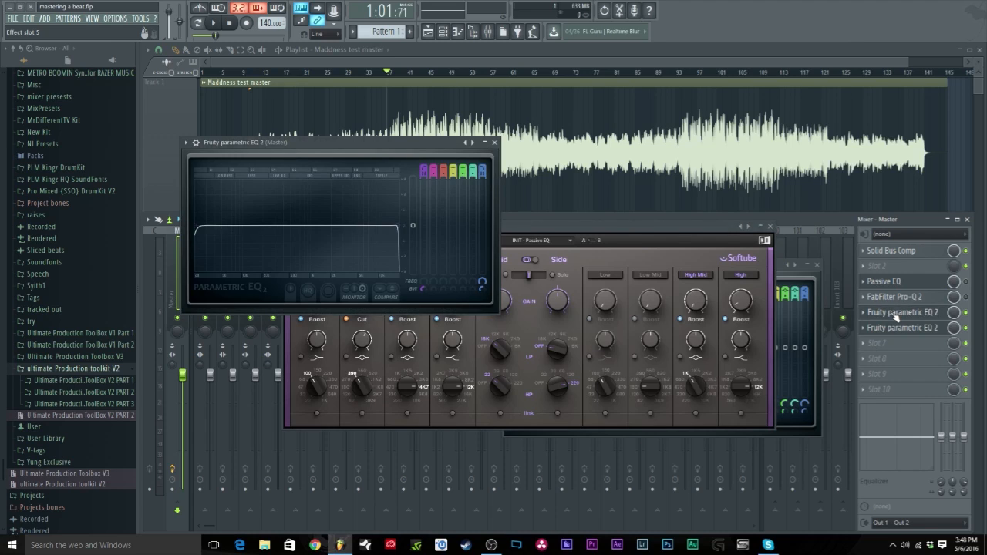
{"action": "left_click", "coordinate": [916, 329]}
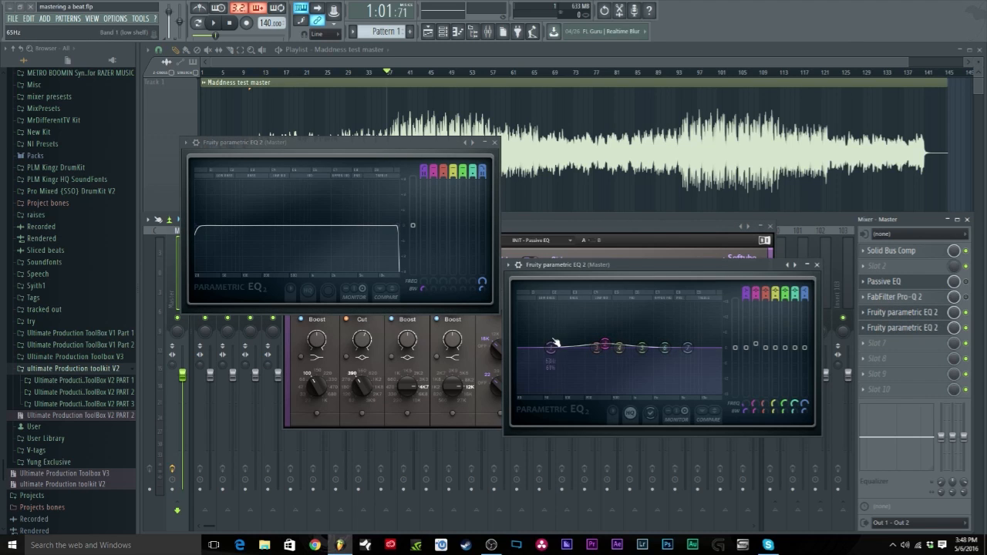
Try band 3 of the second parametric EQ as a low shelf at 150 Hz with a boost of about 1.9 dB
{"action": "left_click_drag", "start_coordinate": [597, 348], "coordinate": [577, 348]}
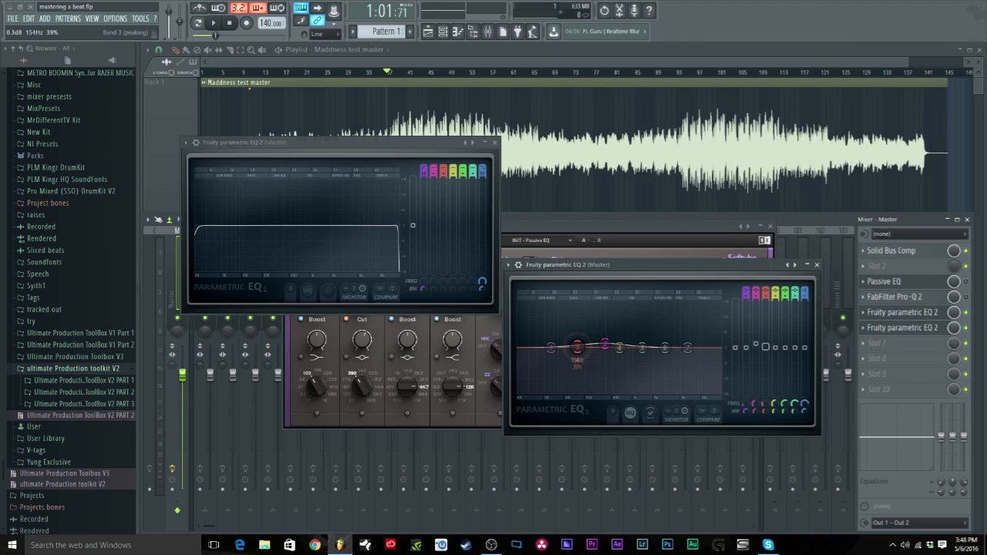
{"action": "left_click_drag", "start_coordinate": [576, 347], "coordinate": [577, 348]}
{"action": "scroll", "coordinate": [770, 349], "scroll_direction": "up", "scroll_amount": 2}
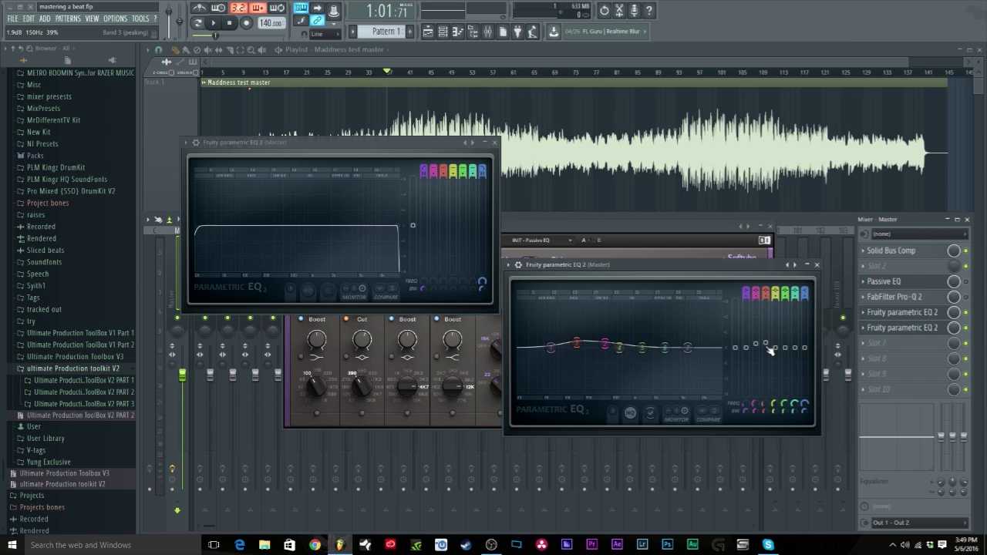
{"action": "scroll", "coordinate": [766, 292], "scroll_direction": "up", "scroll_amount": 1}
{"action": "scroll", "coordinate": [767, 292], "scroll_direction": "down", "scroll_amount": 3}
{"action": "scroll", "coordinate": [767, 292], "scroll_direction": "up", "scroll_amount": 1}
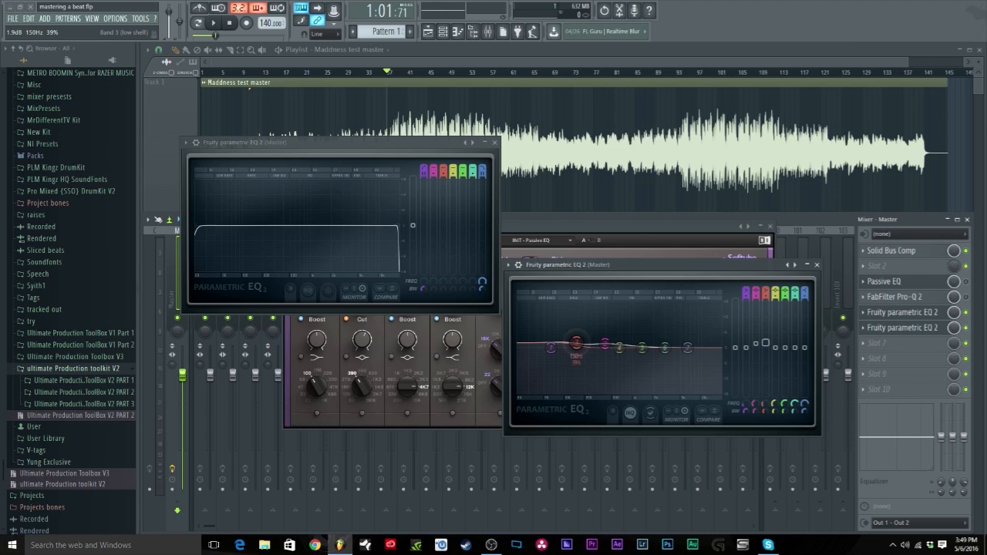
{"action": "left_click_drag", "start_coordinate": [577, 345], "coordinate": [580, 345]}
{"action": "right_click", "coordinate": [581, 346]}
{"action": "left_click", "coordinate": [595, 359]}
Move low-shelf band 1 to 150 Hz and high-shelf band 7 to about 12 kHz, giving each a slight boost
{"action": "left_click_drag", "start_coordinate": [551, 347], "coordinate": [577, 348]}
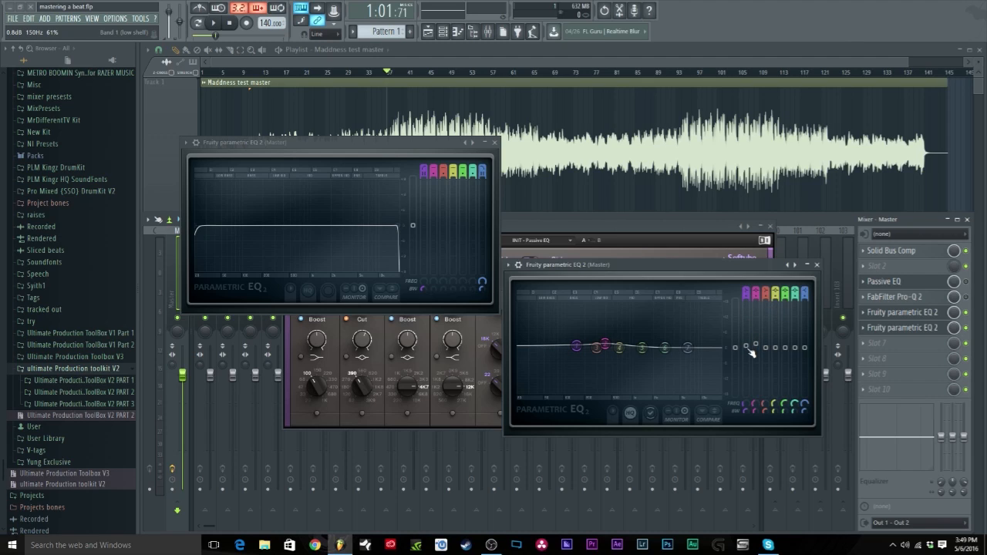
{"action": "scroll", "coordinate": [752, 352], "scroll_direction": "up", "scroll_amount": 2}
{"action": "left_click_drag", "start_coordinate": [689, 352], "coordinate": [706, 347]}
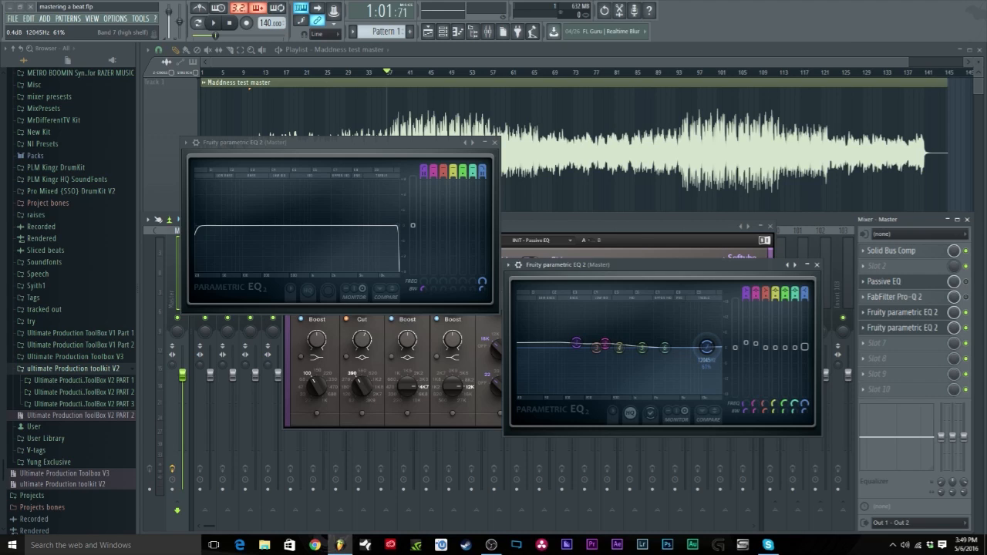
{"action": "scroll", "coordinate": [810, 351], "scroll_direction": "up", "scroll_amount": 3}
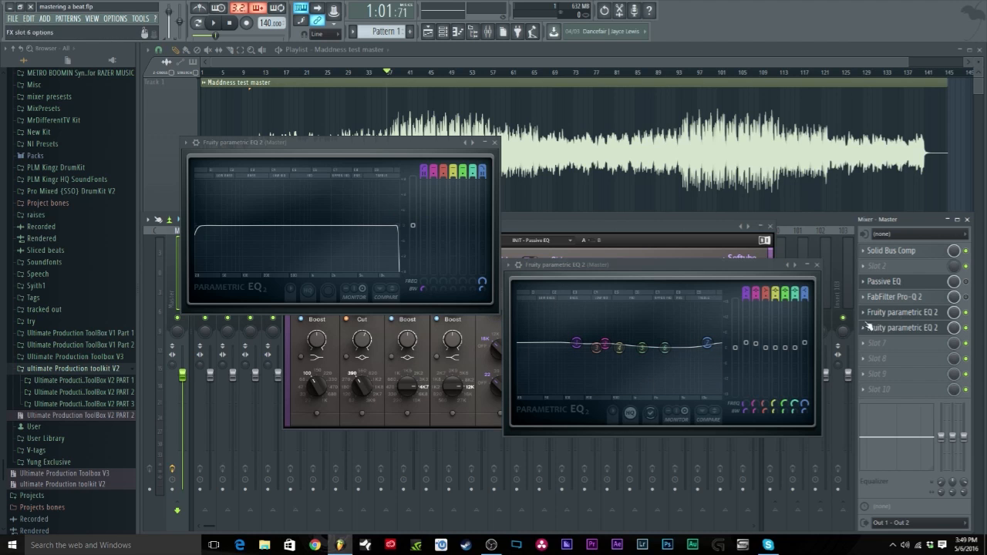
Play the track to audition the second parametric EQ's curve, and stop playback
{"action": "key", "text": "space"}
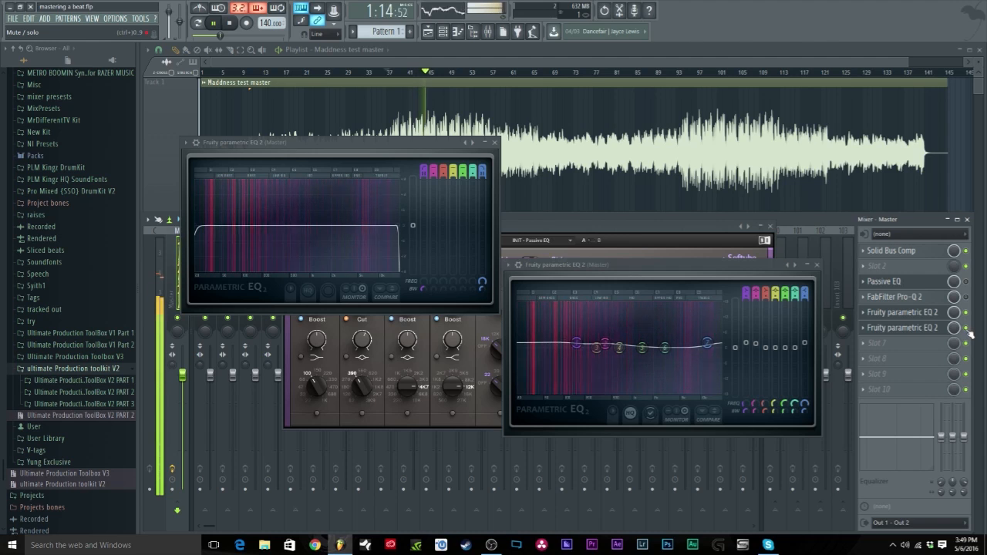
{"action": "key", "text": "space"}
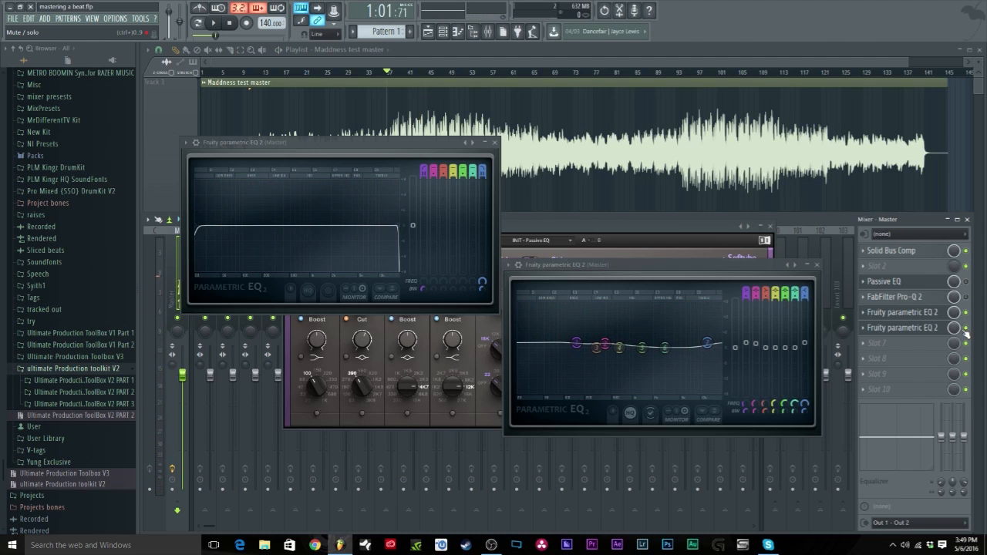